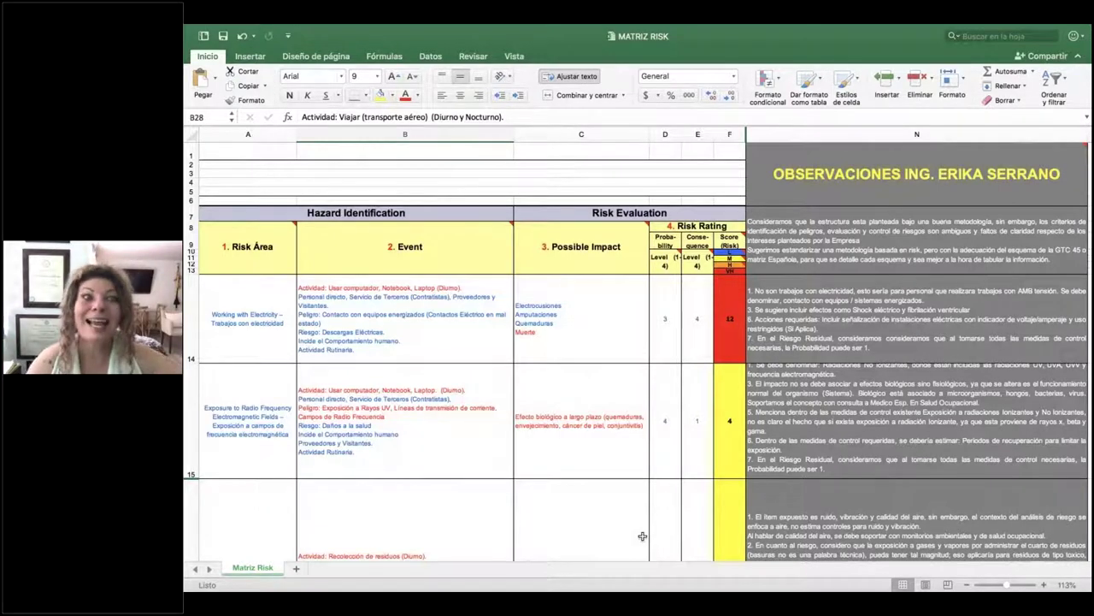
- Minimize the MATRIZ RISK workbook and open the hazard identification matrix linked on the GTC 45 case study slide
{"action": "mouse_move", "coordinate": [194, 52]}
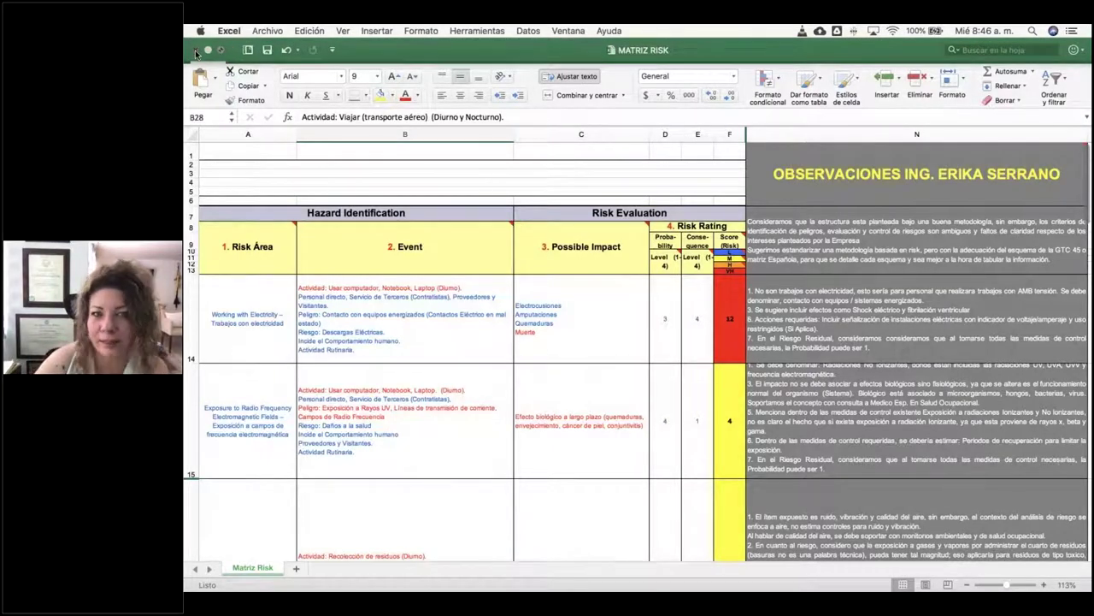
{"action": "left_click", "coordinate": [207, 50]}
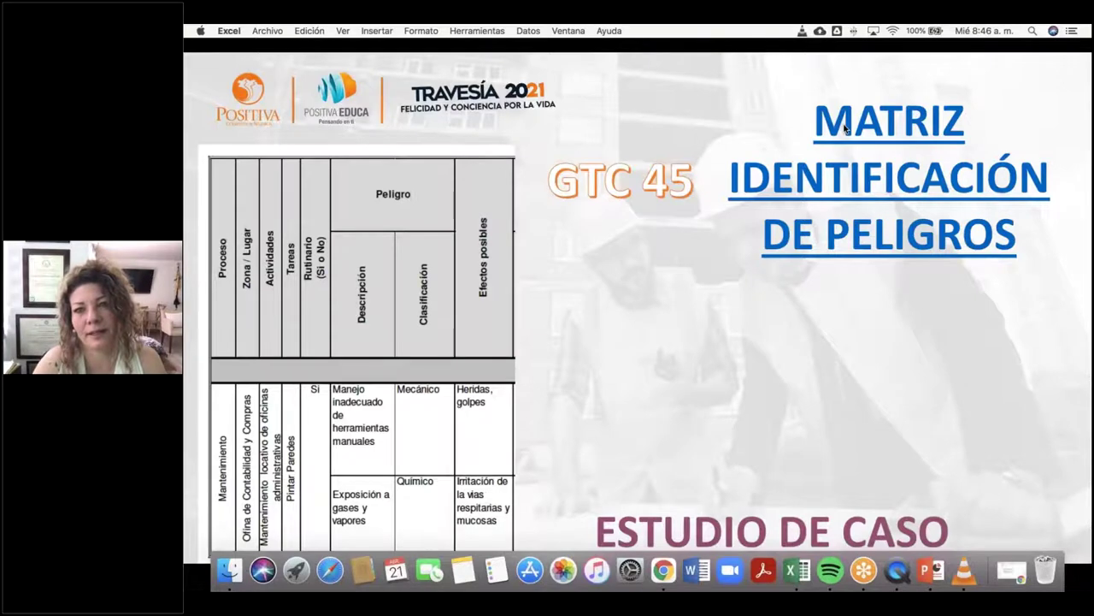
{"action": "left_click", "coordinate": [901, 138]}
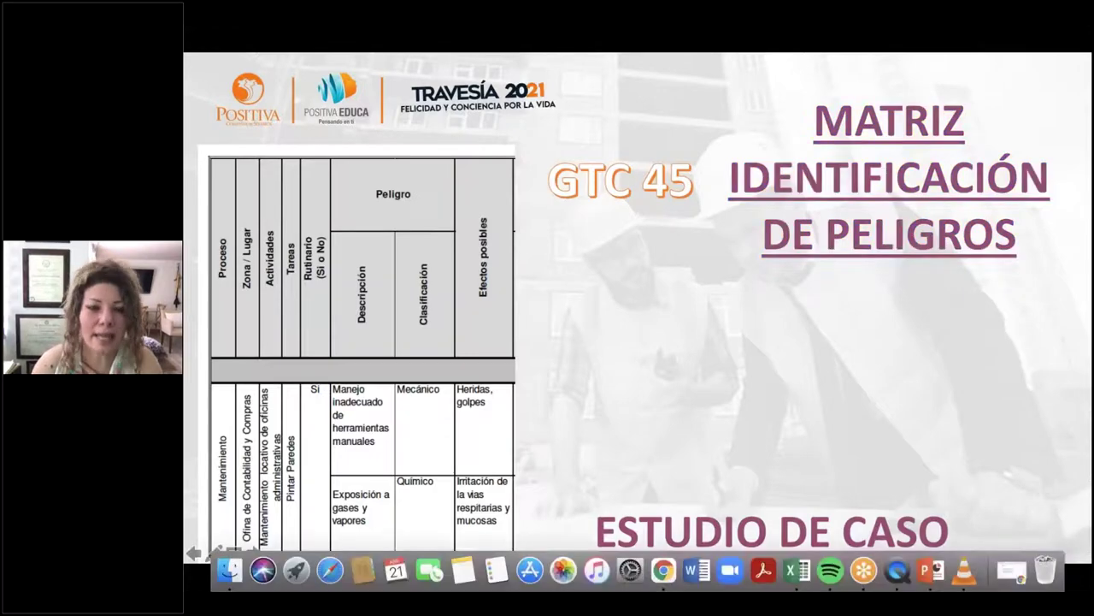
{"action": "scroll", "coordinate": [511, 303], "scroll_direction": "down", "scroll_amount": 1}
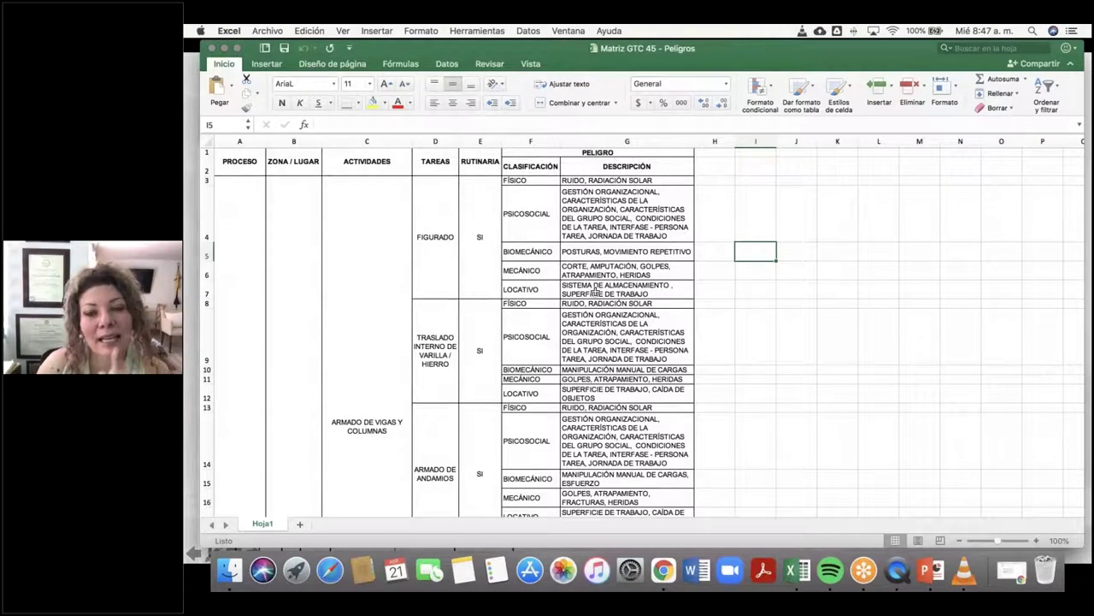
- Look over the Matriz GTC 45 - Peligros sheet and inspect its first process, zone and activity entries in A3, B3 and C3
{"action": "scroll", "coordinate": [596, 289], "scroll_direction": "down", "scroll_amount": 15}
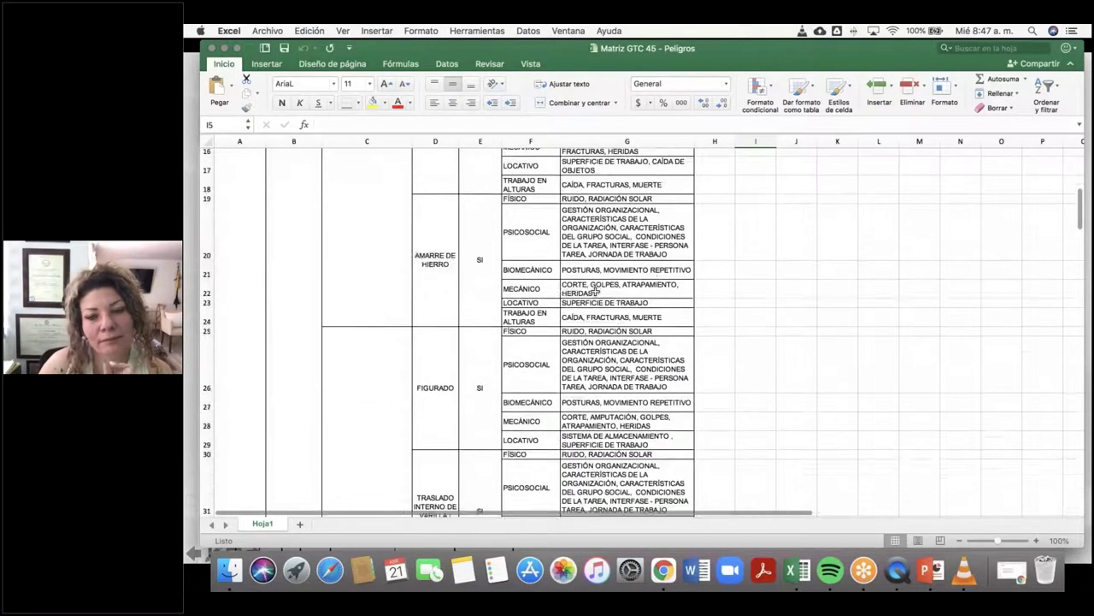
{"action": "scroll", "coordinate": [596, 290], "scroll_direction": "down", "scroll_amount": 1}
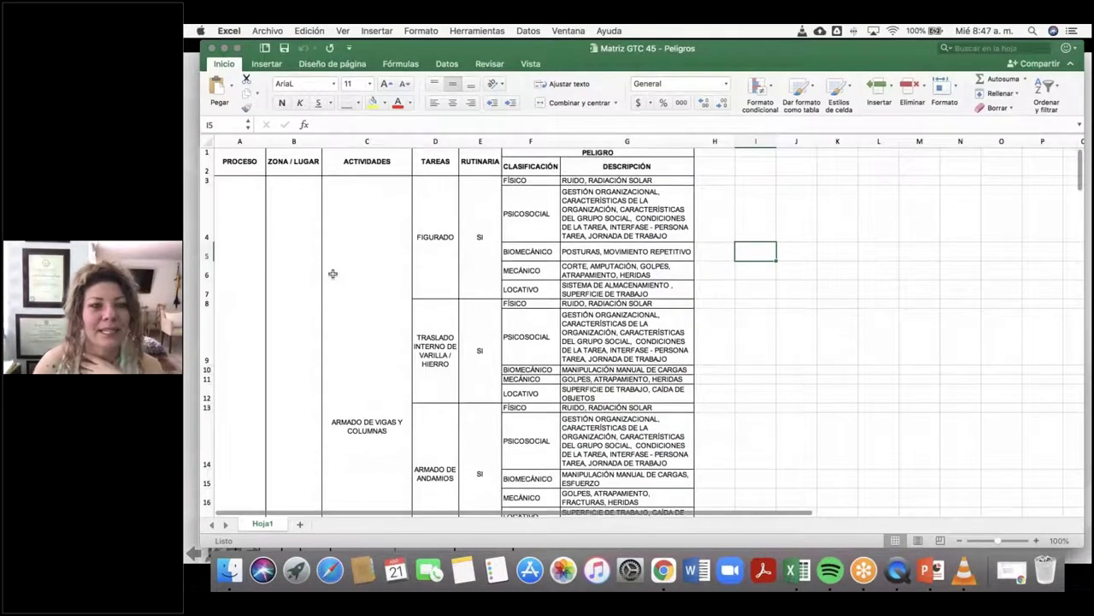
{"action": "left_click", "coordinate": [237, 253]}
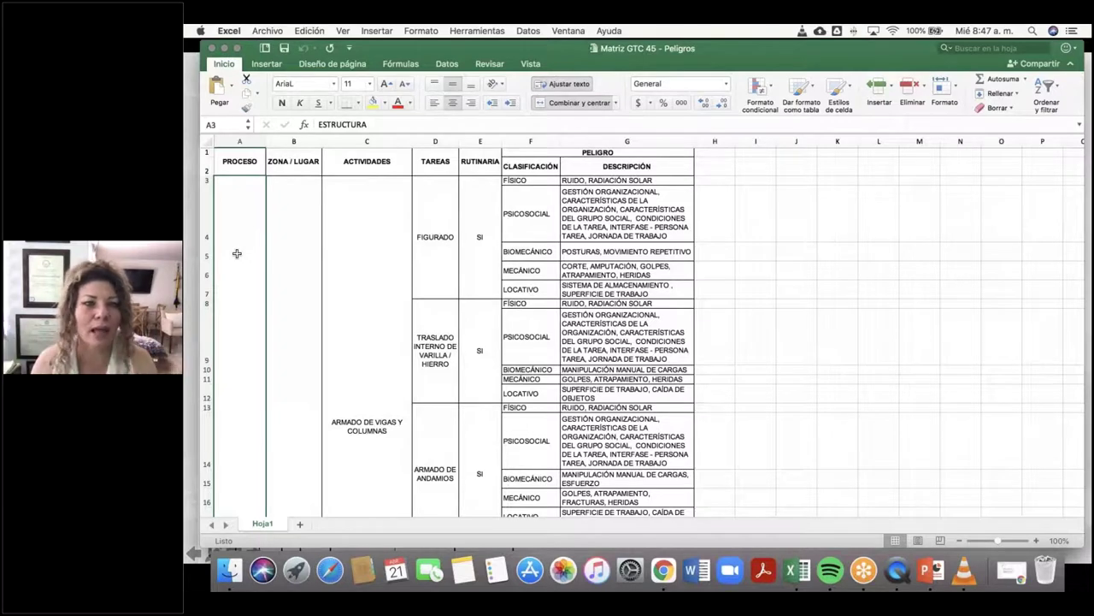
{"action": "left_click", "coordinate": [288, 246]}
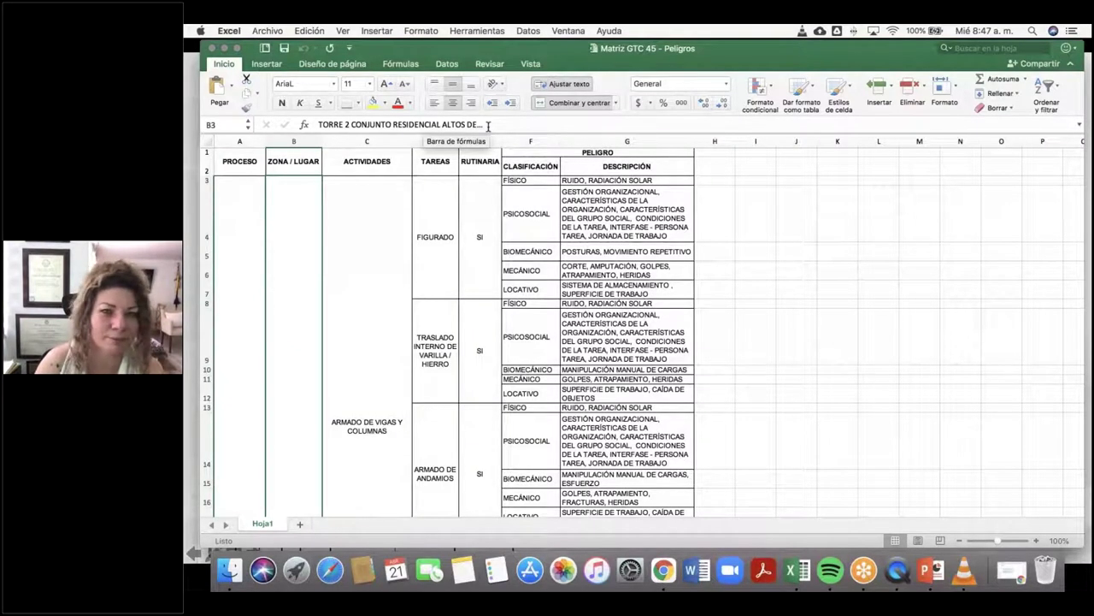
{"action": "left_click", "coordinate": [360, 238]}
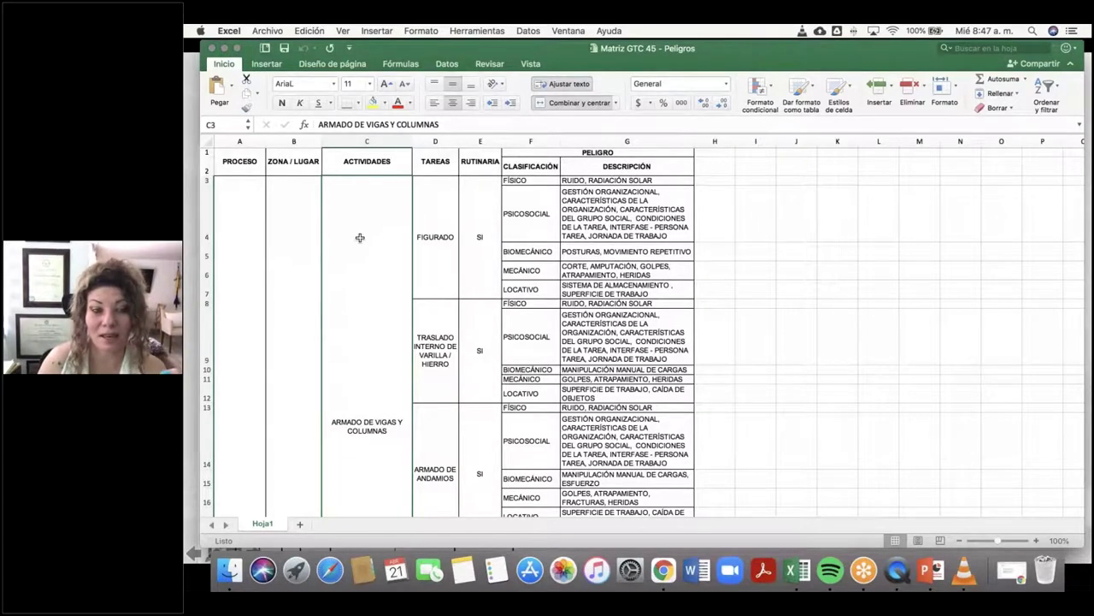
- Go through the merged entries of the ACTIVIDADES column to the end of the matrix and return to its header
{"action": "key", "text": "Down"}
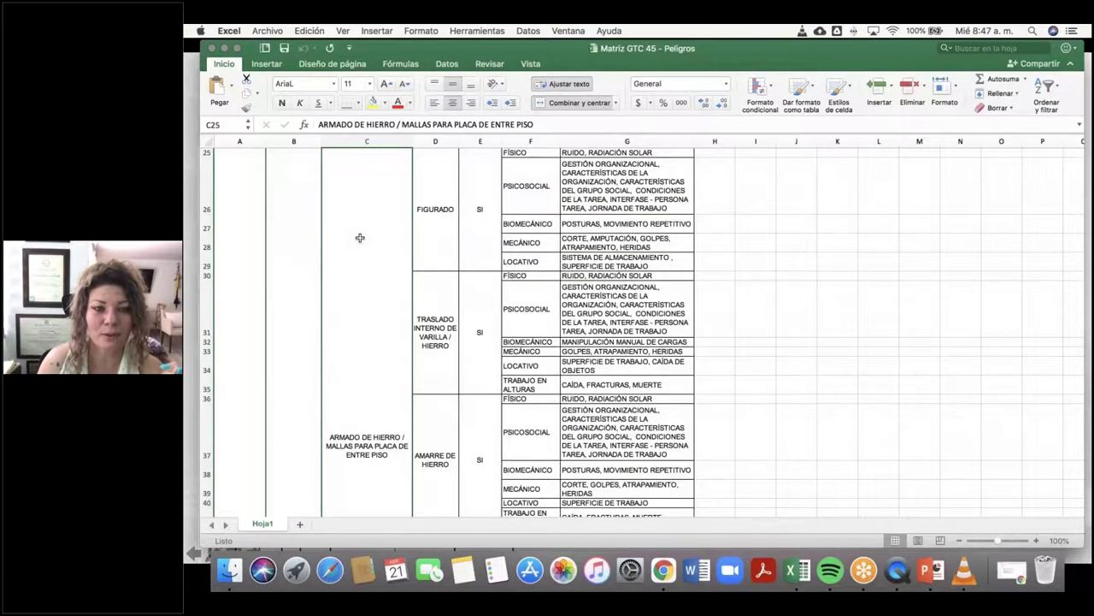
{"action": "key", "text": "Down"}
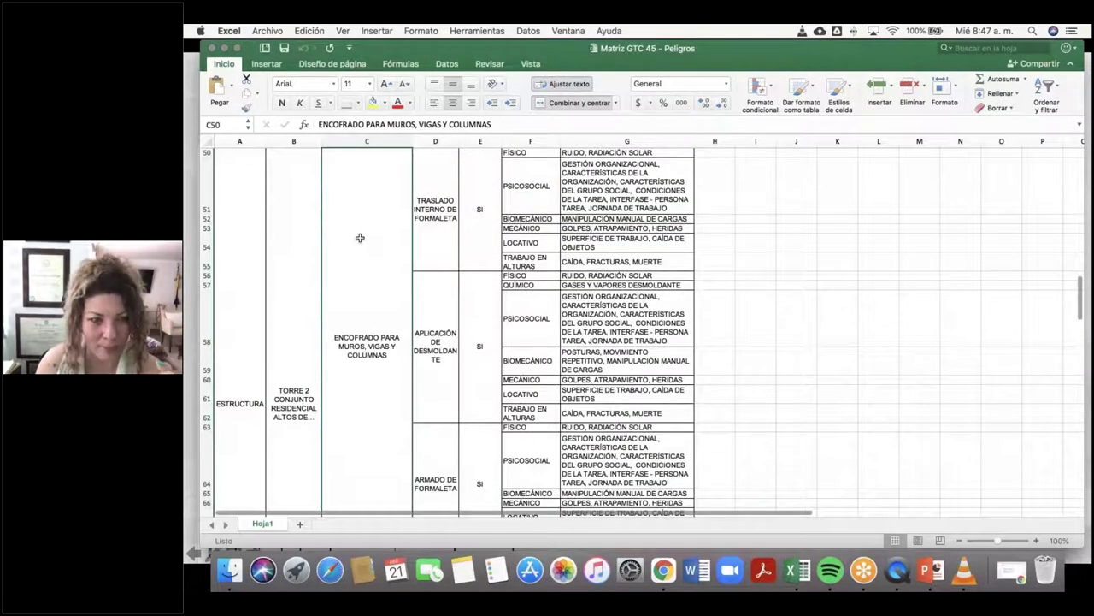
{"action": "key", "text": "Down"}
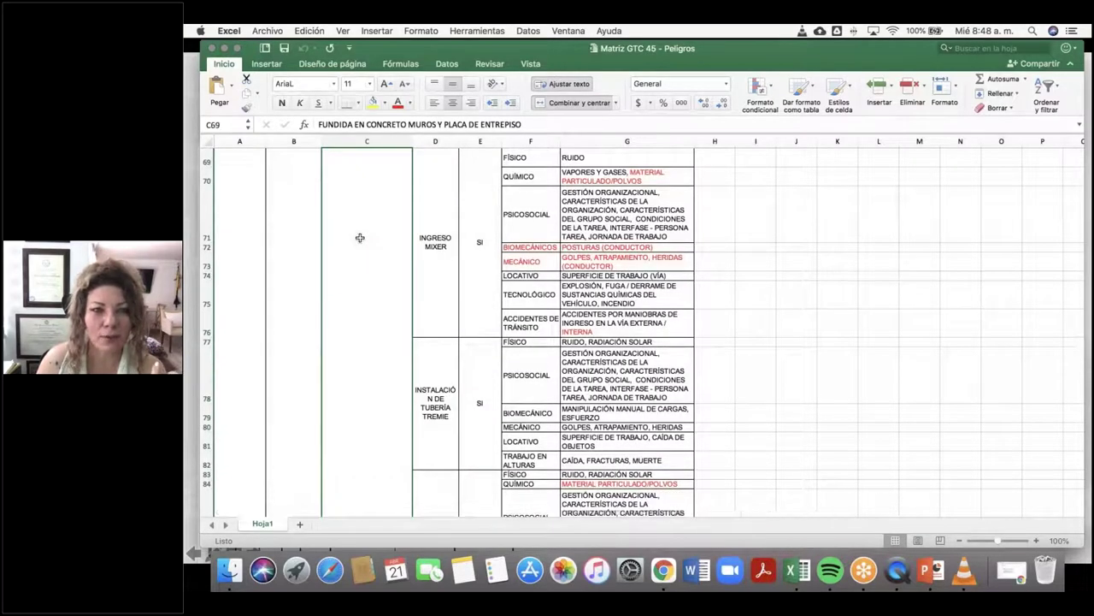
{"action": "key", "text": "Down"}
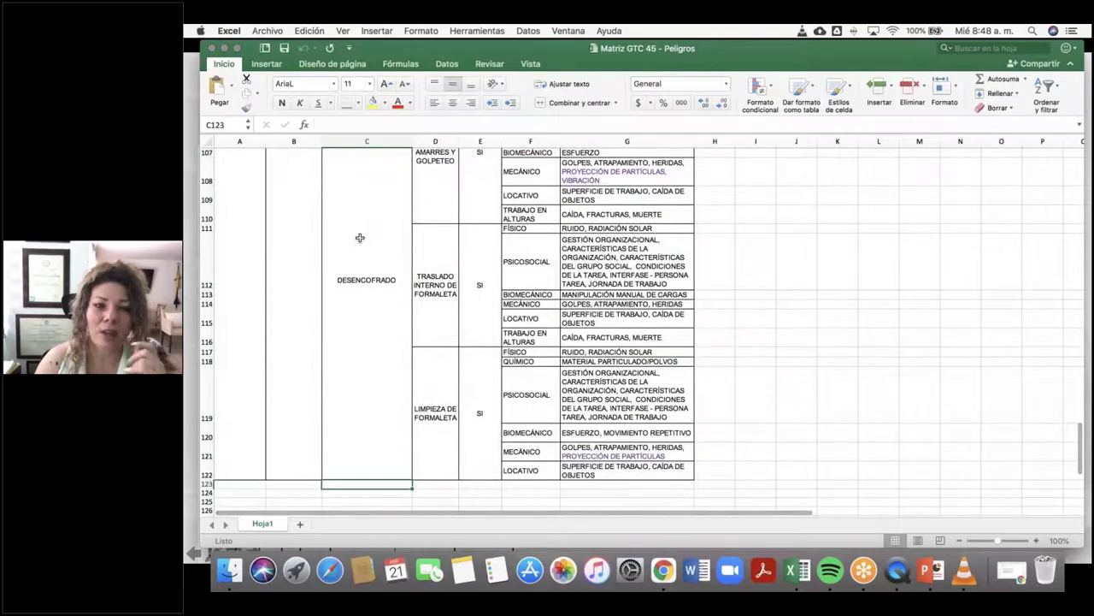
{"action": "key", "text": "Up"}
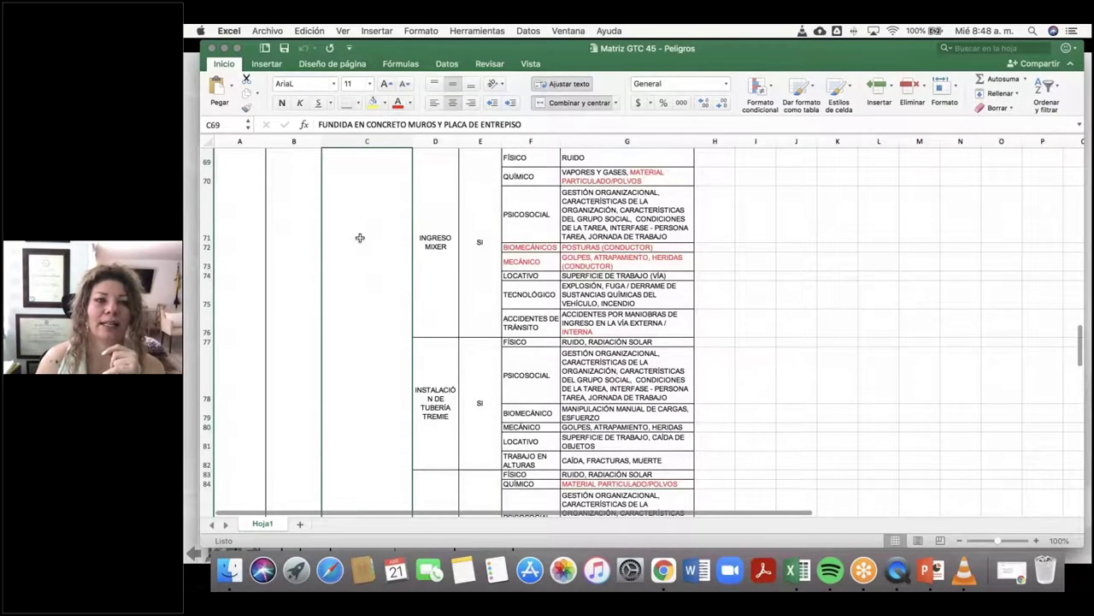
{"action": "key", "text": "Up"}
{"action": "key", "text": "Up"}
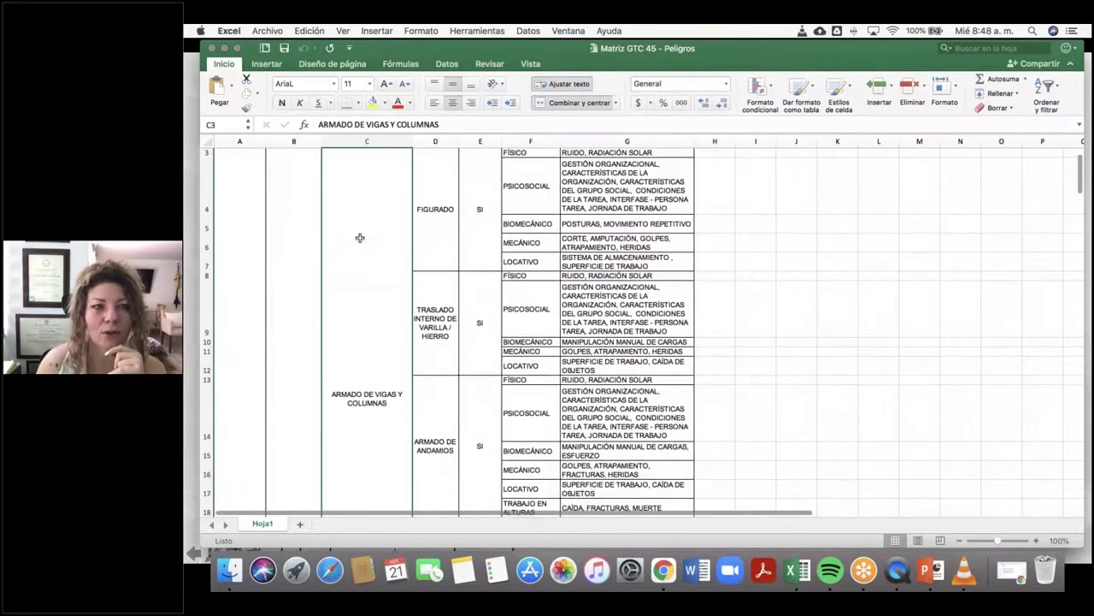
{"action": "key", "text": "Up"}
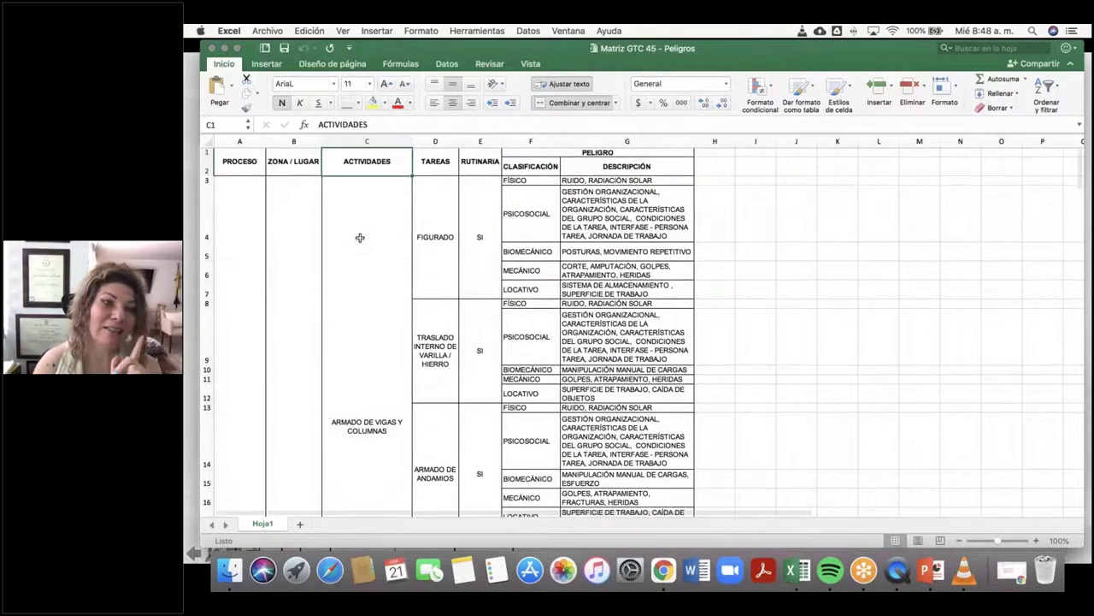
- Review the ESTRUCTURA process and examine each task under ARMADO DE VIGAS Y COLUMNAS, from FIGURADO to AMARRE DE HIERRO
{"action": "left_click", "coordinate": [234, 237]}
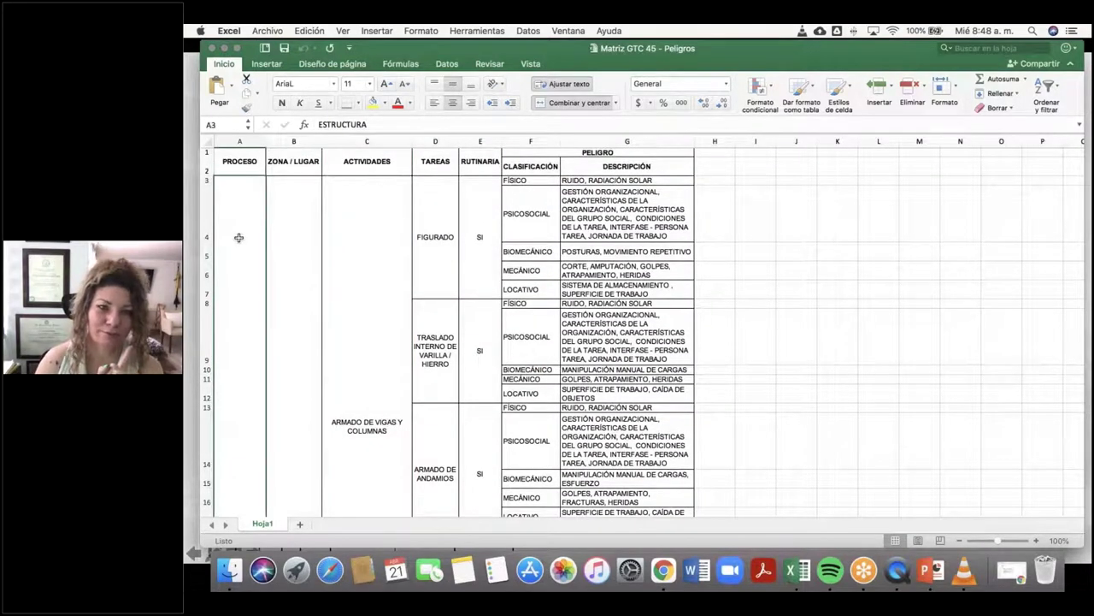
{"action": "left_click", "coordinate": [361, 230]}
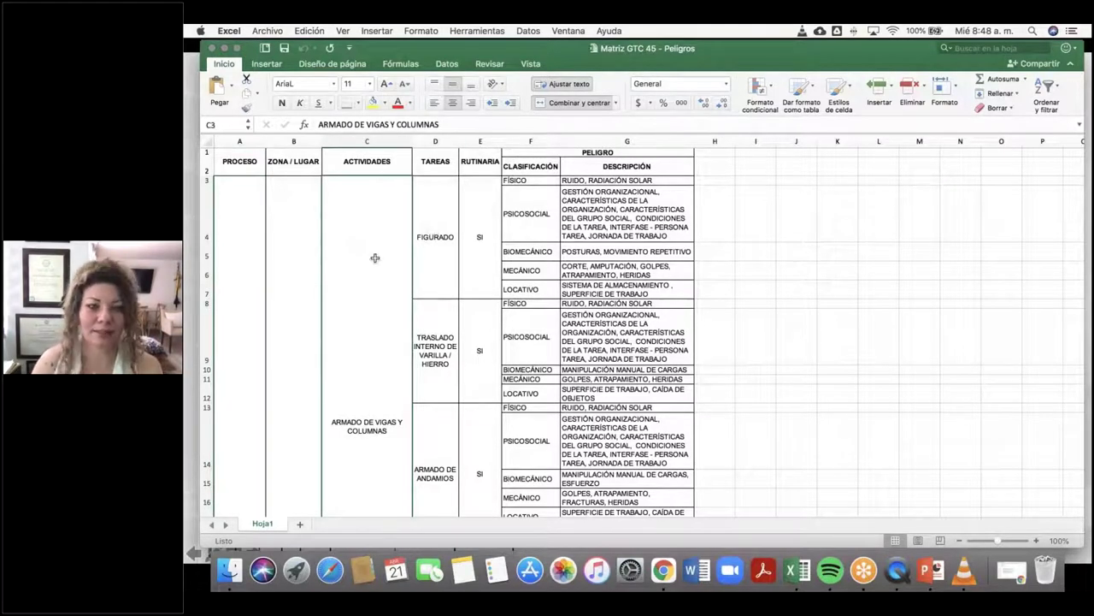
{"action": "left_click", "coordinate": [444, 243]}
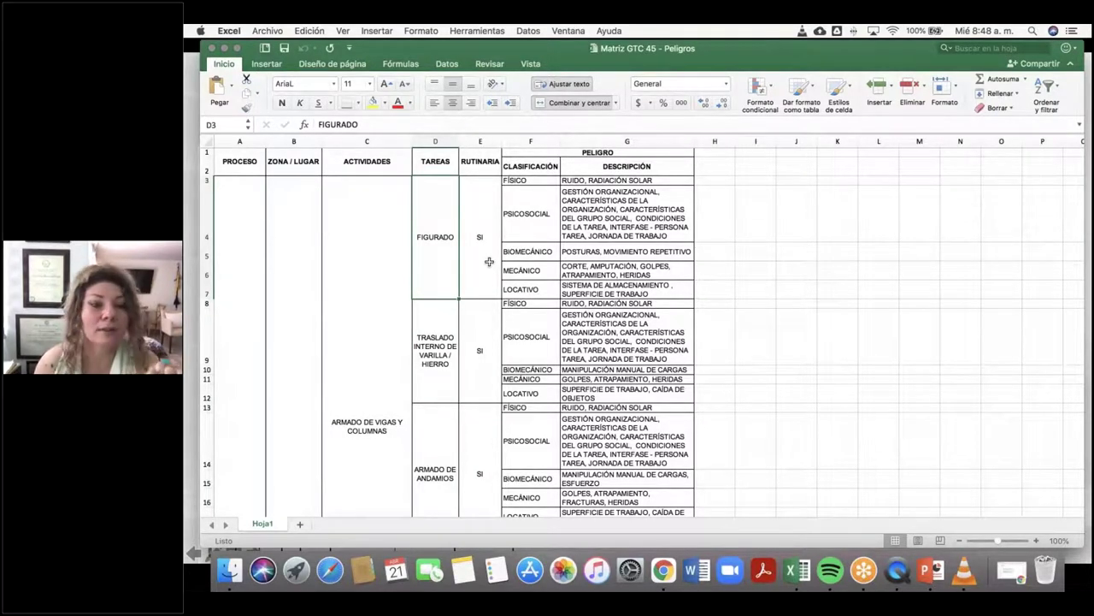
{"action": "key", "text": "Down"}
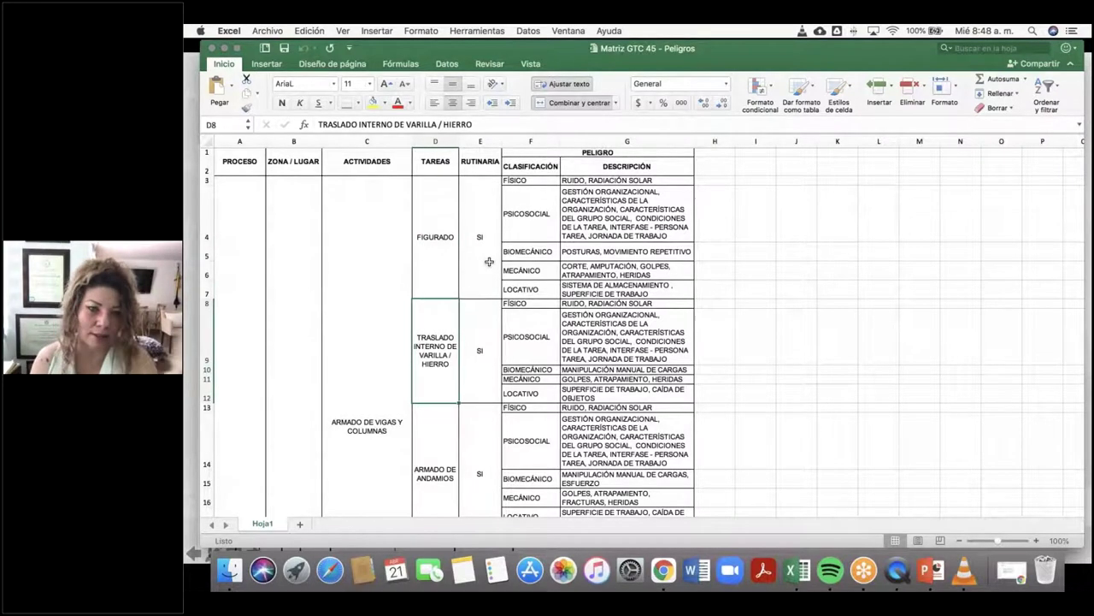
{"action": "key", "text": "Down"}
{"action": "scroll", "coordinate": [489, 262], "scroll_direction": "down", "scroll_amount": 1}
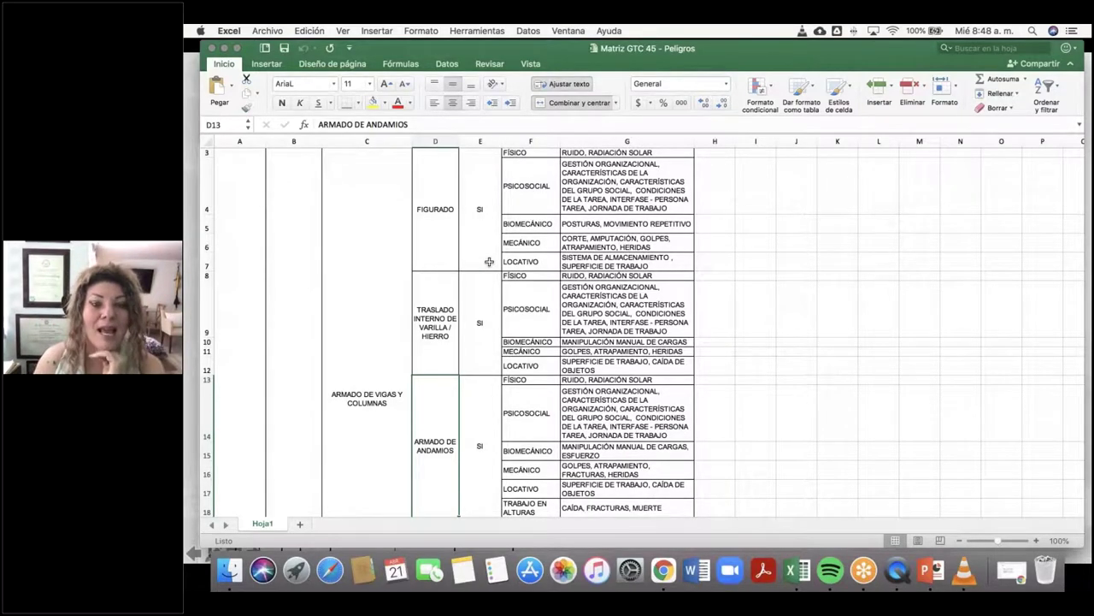
{"action": "key", "text": "Down"}
{"action": "scroll", "coordinate": [489, 261], "scroll_direction": "down", "scroll_amount": 2}
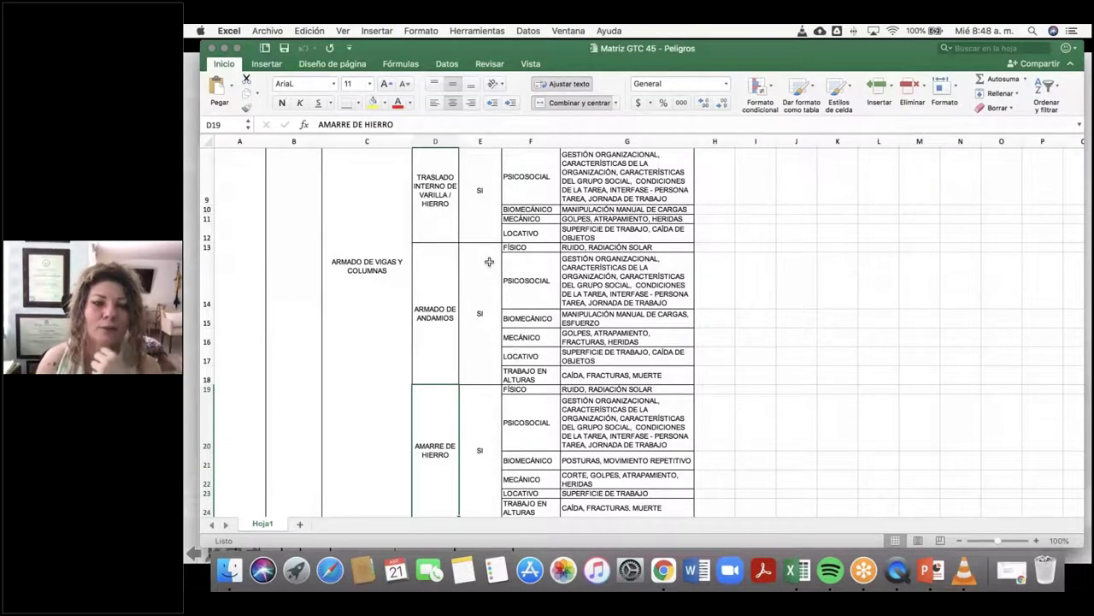
{"action": "scroll", "coordinate": [489, 262], "scroll_direction": "down", "scroll_amount": 5}
- Examine the tasks under ARMADO DE HIERRO / MALLAS PARA PLACA DE ENTRE PISO, from FIGURADO to INSTALACIONES HIDROSANITARIAS Y ELECTRICAS
{"action": "left_click", "coordinate": [349, 254]}
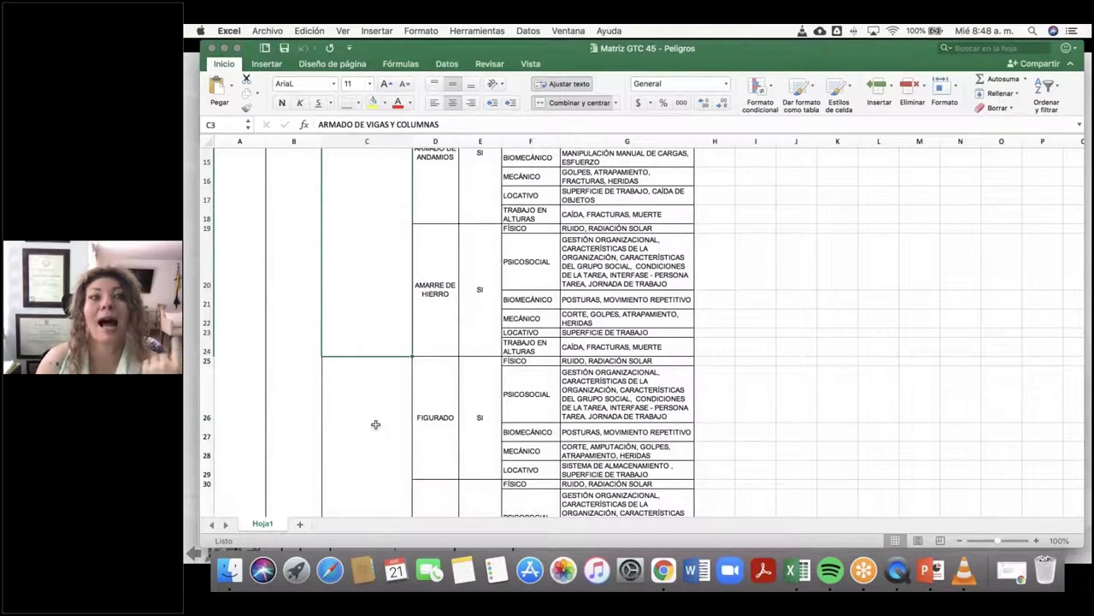
{"action": "left_click", "coordinate": [375, 424]}
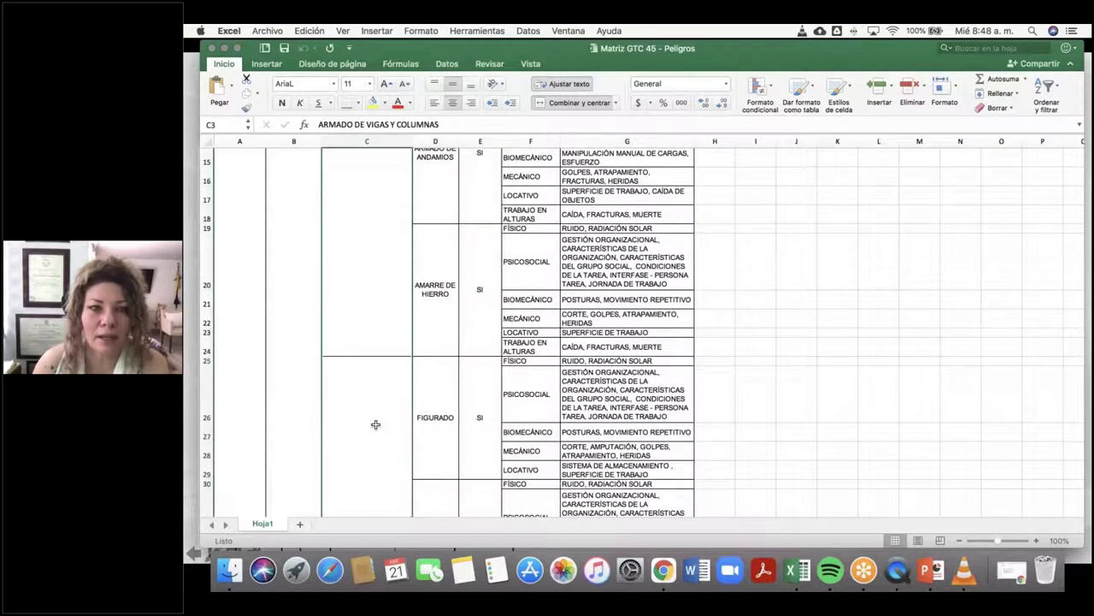
{"action": "left_click", "coordinate": [433, 424]}
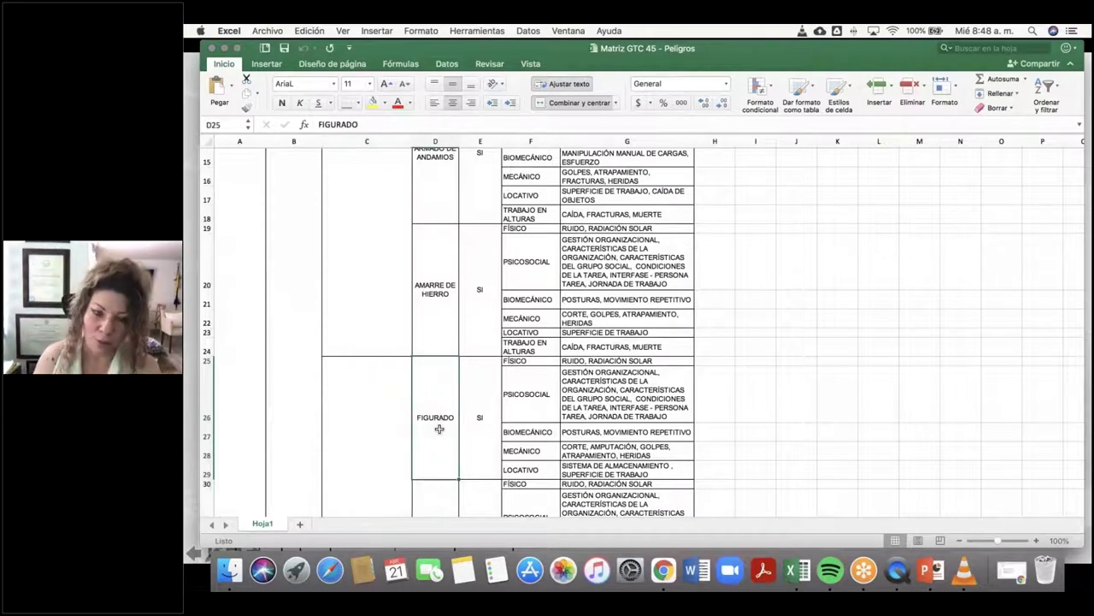
{"action": "key", "text": "Down"}
{"action": "key", "text": "Down"}
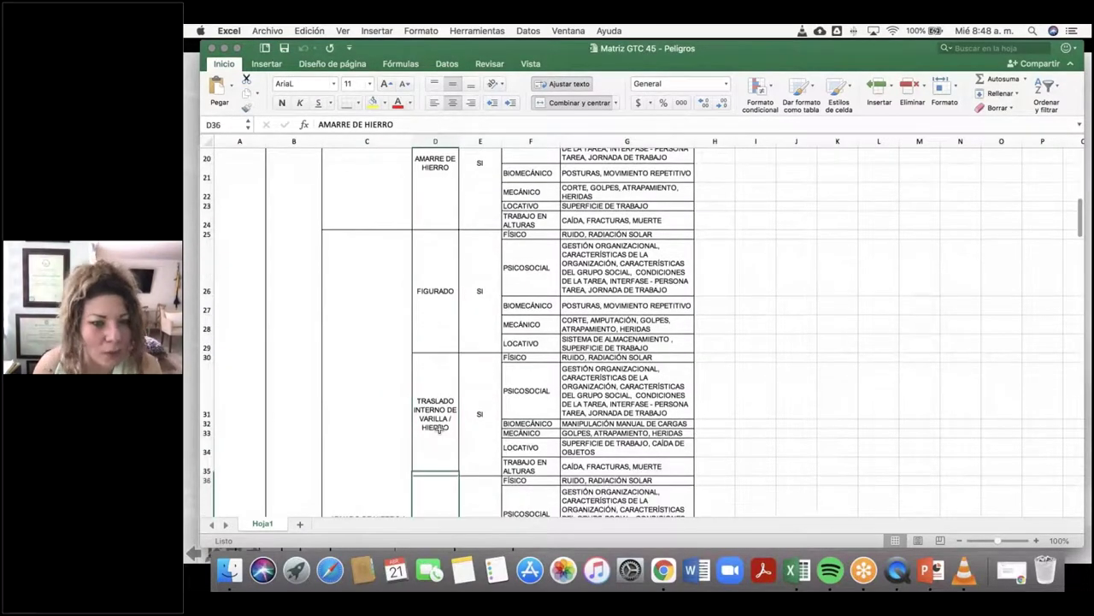
{"action": "key", "text": "Down"}
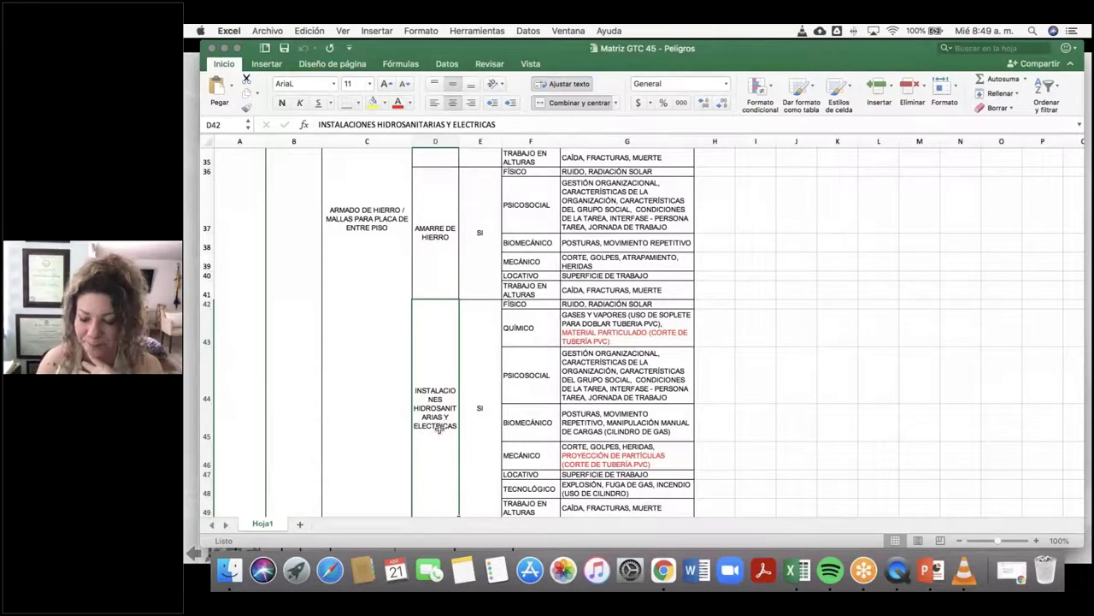
- Examine the ENCOFRADO PARA MUROS, VIGAS Y COLUMNAS activity and its three formwork tasks, and go to the concrete pouring activity in C69
{"action": "key", "text": "Down"}
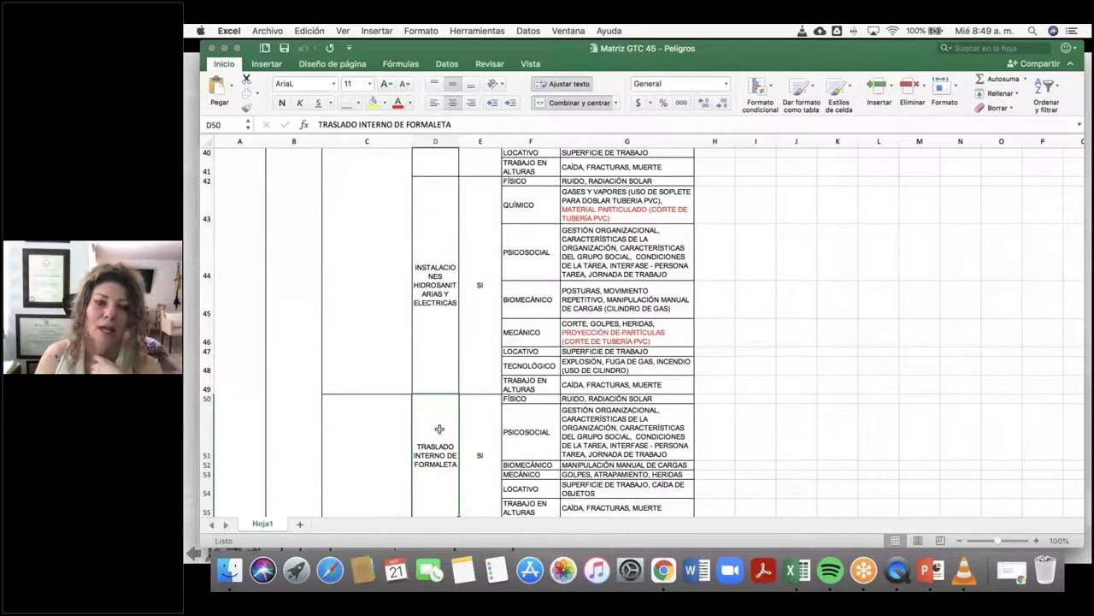
{"action": "key", "text": "Left"}
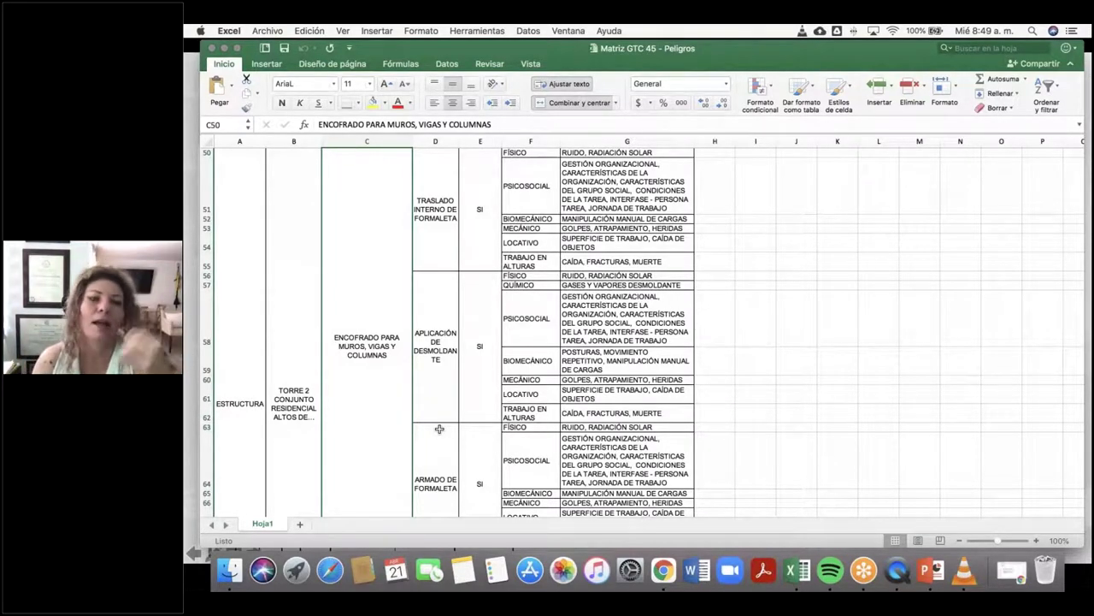
{"action": "key", "text": "Down"}
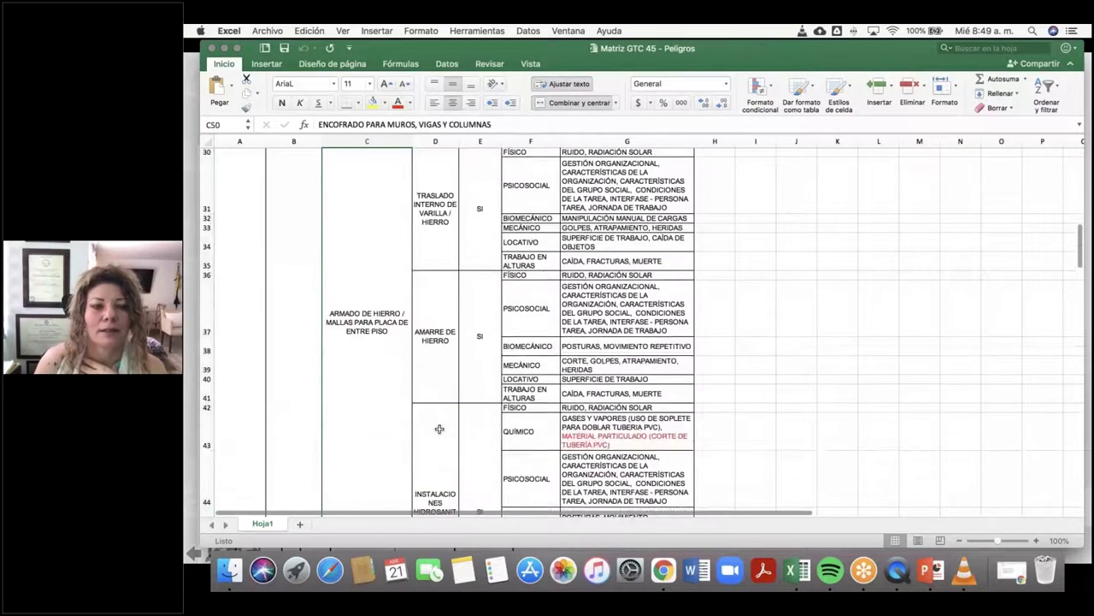
{"action": "key", "text": "Up"}
{"action": "key", "text": "Right"}
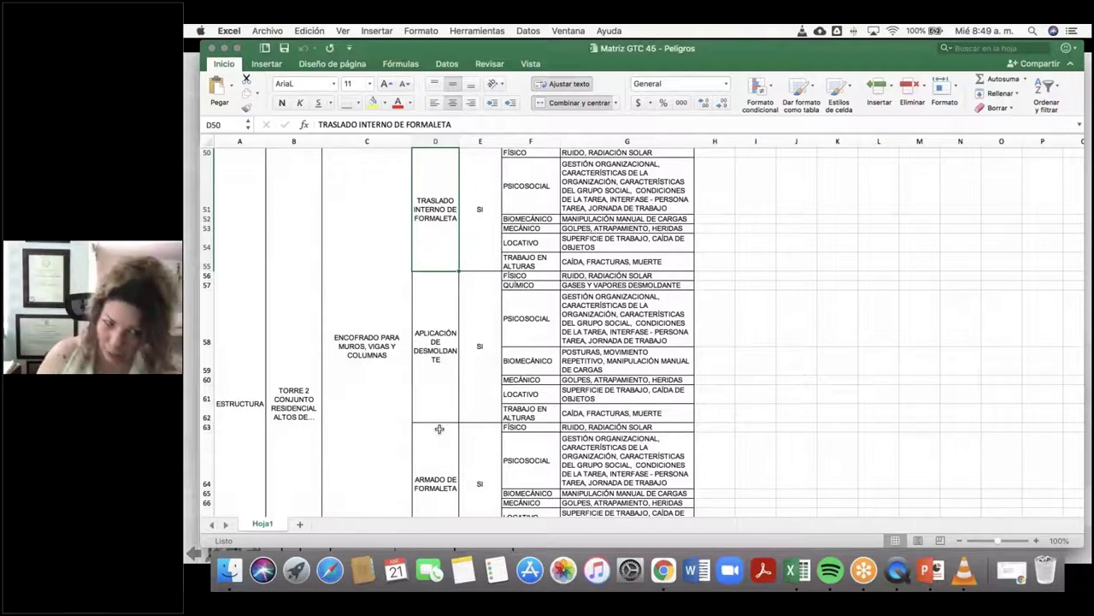
{"action": "key", "text": "Right"}
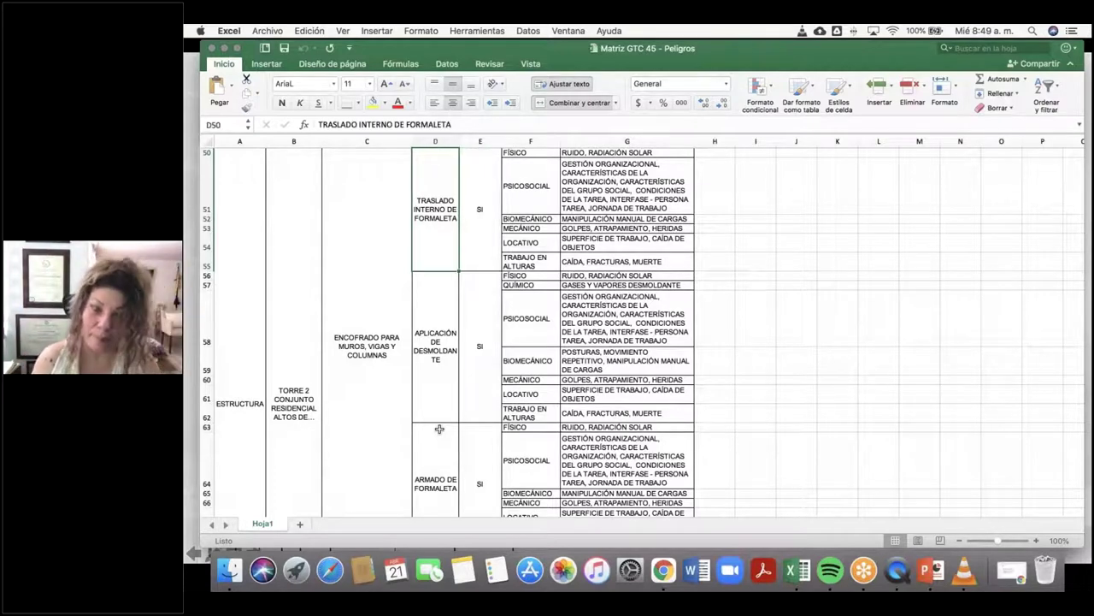
{"action": "key", "text": "Down"}
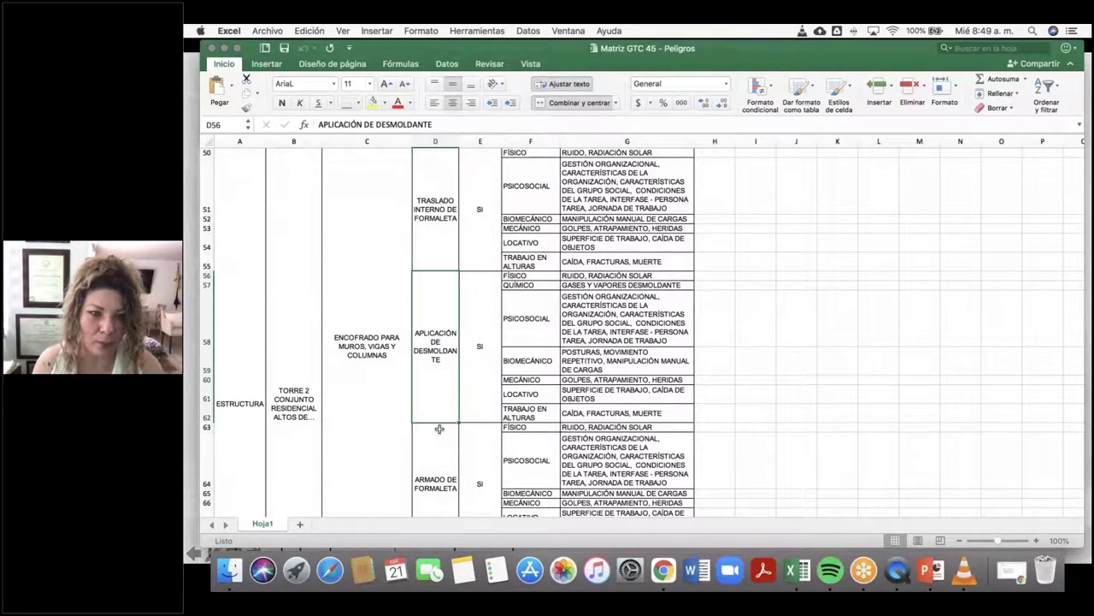
{"action": "key", "text": "Down"}
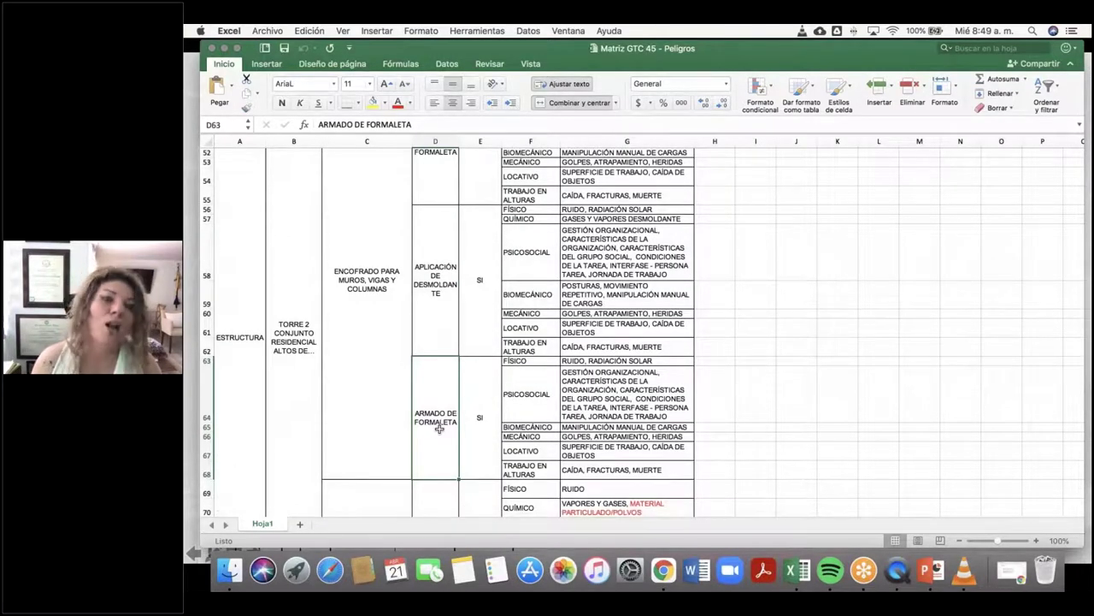
{"action": "key", "text": "Left"}
{"action": "key", "text": "Down"}
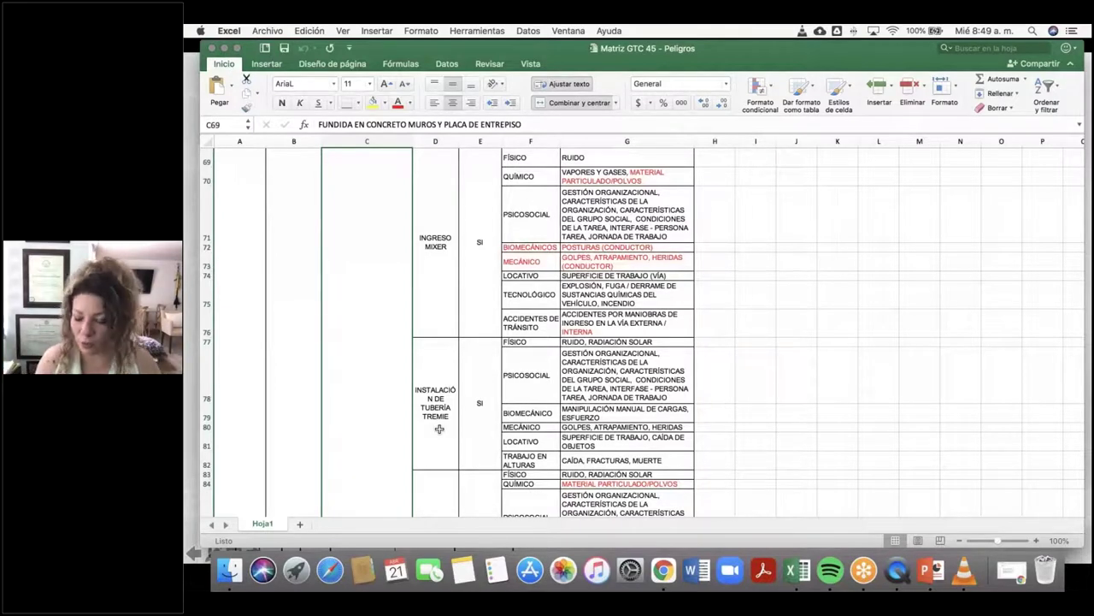
- Examine the tasks under FUNDIDA EN CONCRETO MUROS Y PLACA DE ENTREPISO, from INGRESO MIXER to SALIDA DE MIXER
{"action": "scroll", "coordinate": [439, 428], "scroll_direction": "up", "scroll_amount": 5}
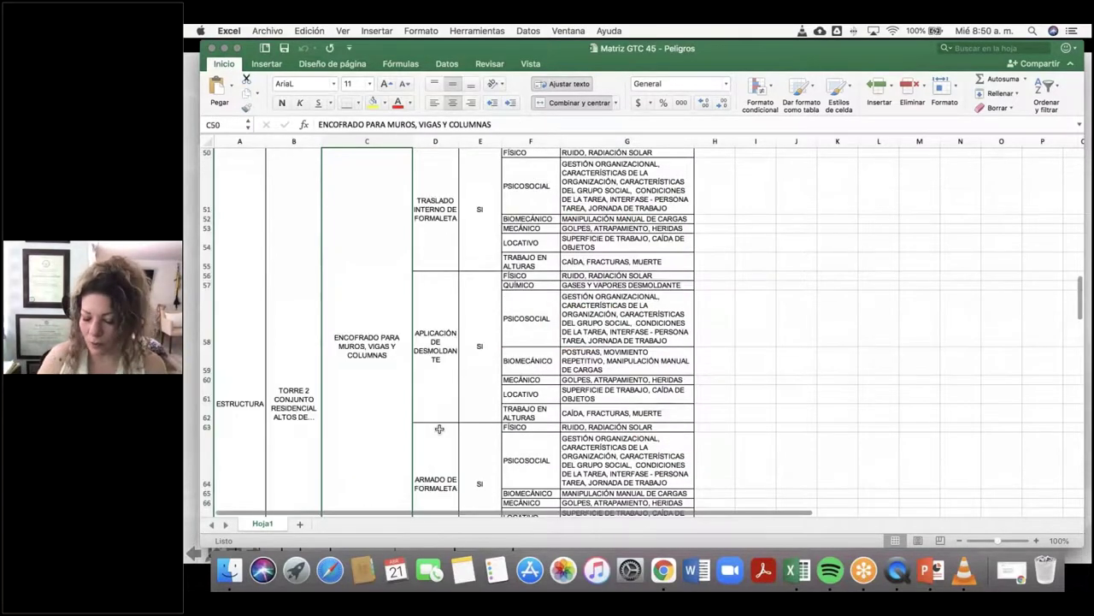
{"action": "scroll", "coordinate": [479, 342], "scroll_direction": "down", "scroll_amount": 5}
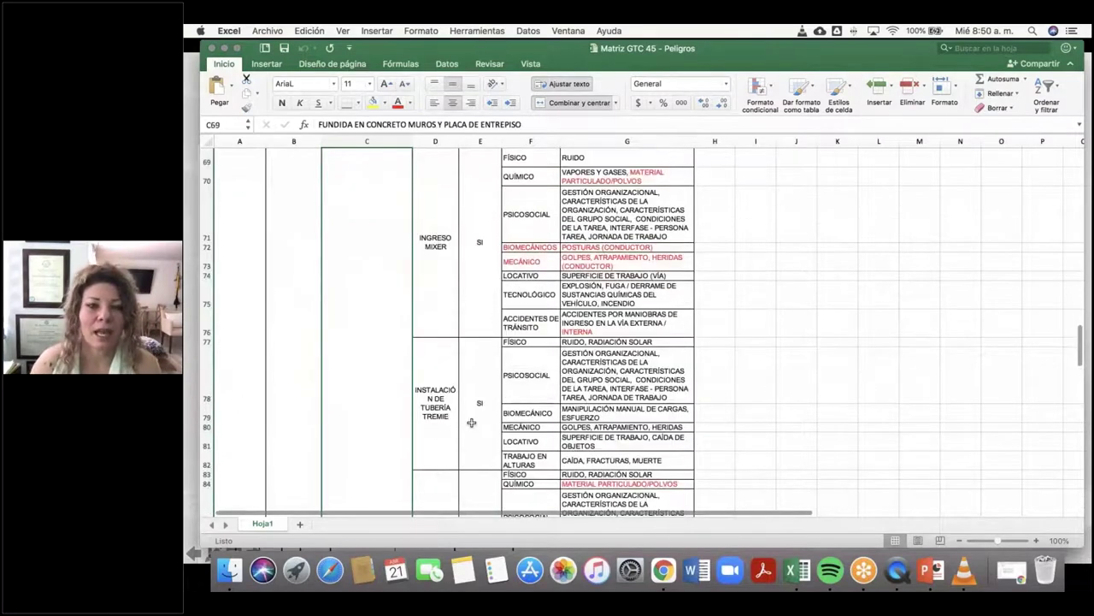
{"action": "left_click", "coordinate": [428, 259]}
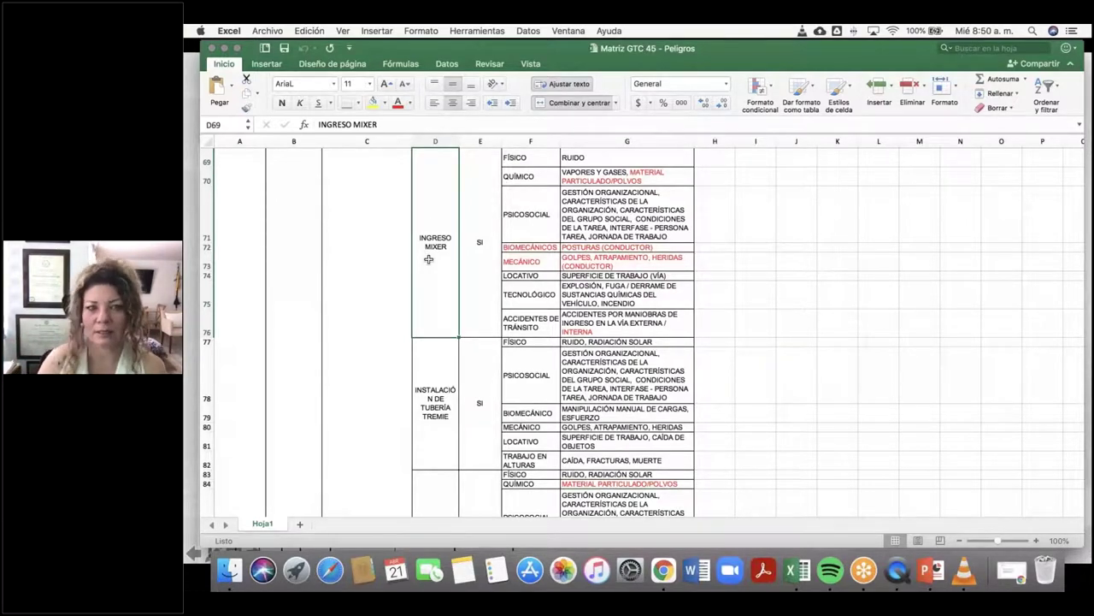
{"action": "key", "text": "Down"}
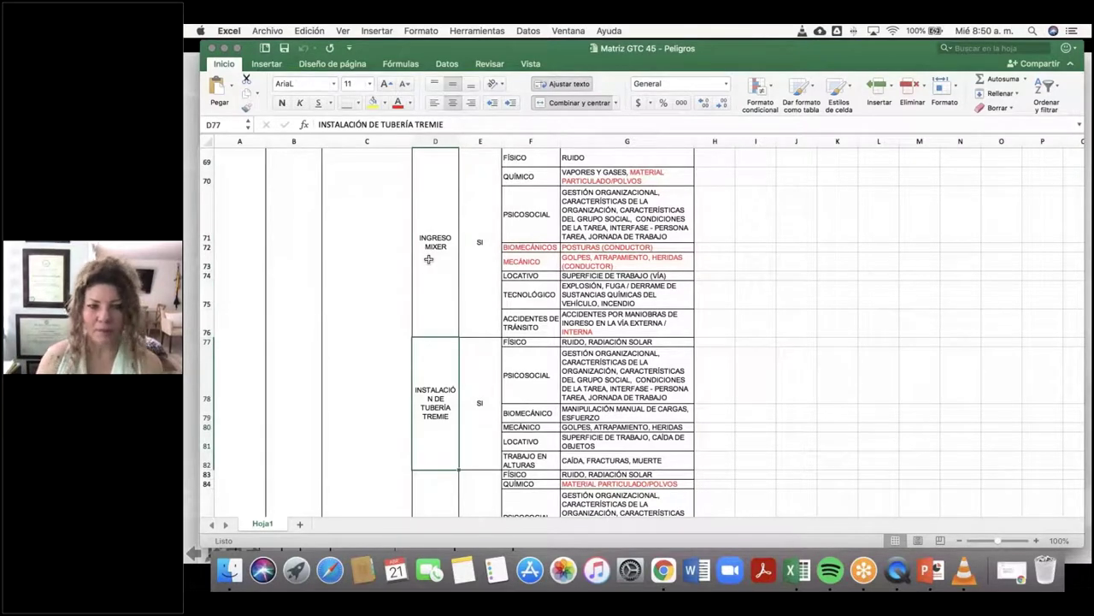
{"action": "key", "text": "Down"}
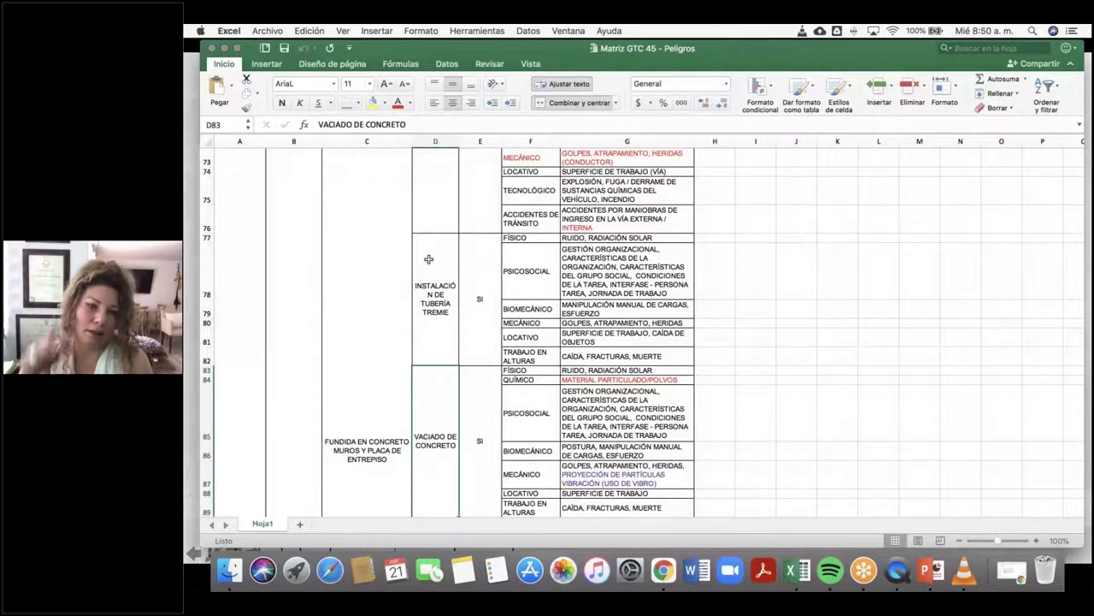
{"action": "key", "text": "Down"}
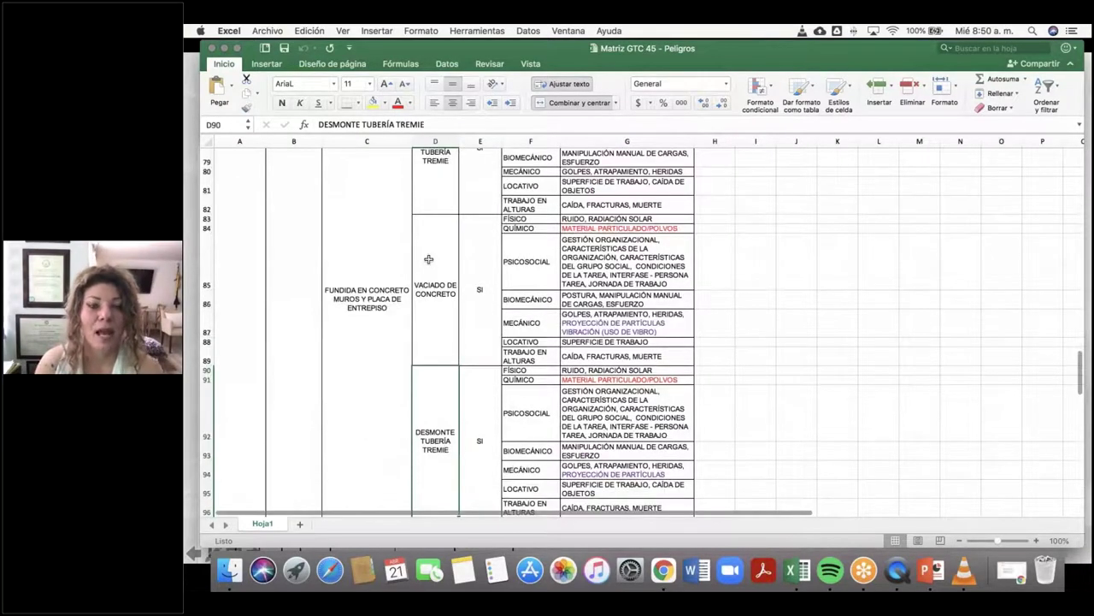
{"action": "key", "text": "Down"}
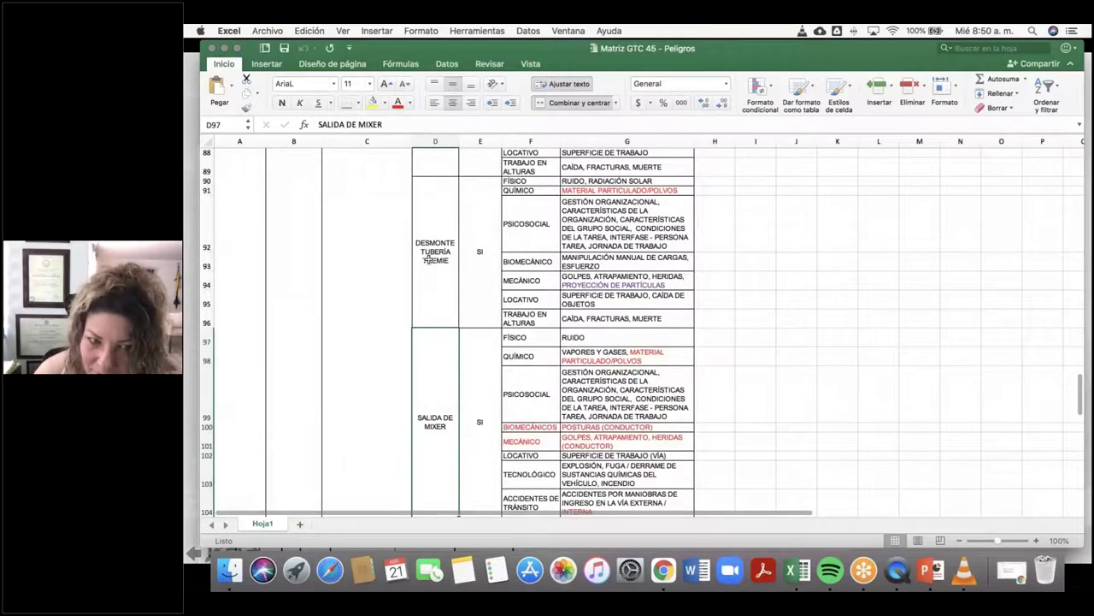
- Examine the DESENCOFRADO activity in C105 and its tasks, from SOLTAR AMARRES Y GOLPETEO to LIMPIEZA DE FORMALETA
{"action": "key", "text": "Down"}
{"action": "key", "text": "Left"}
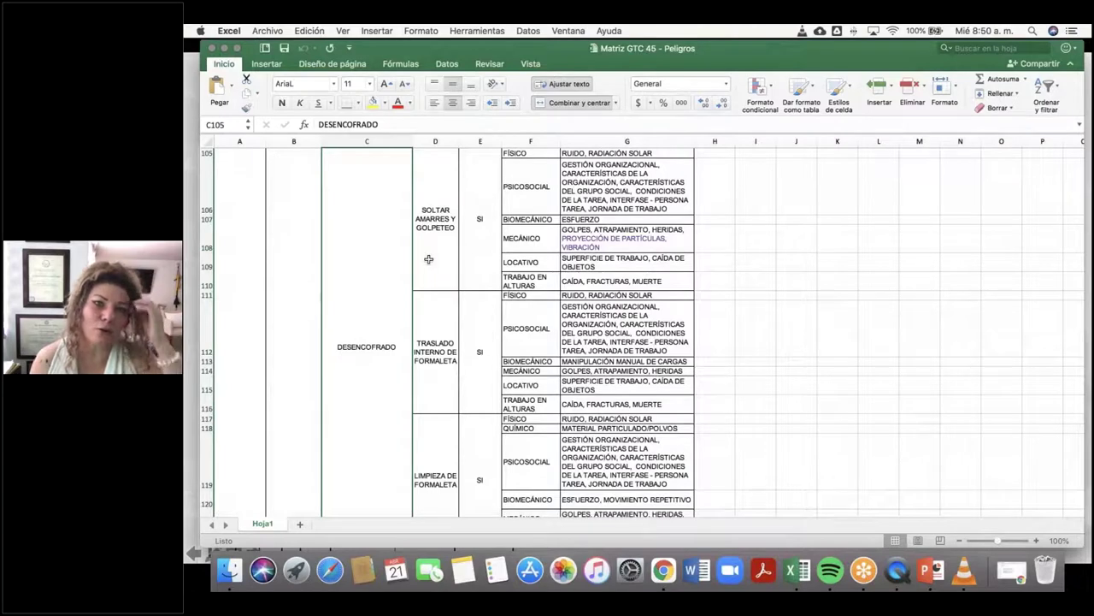
{"action": "left_click", "coordinate": [433, 257]}
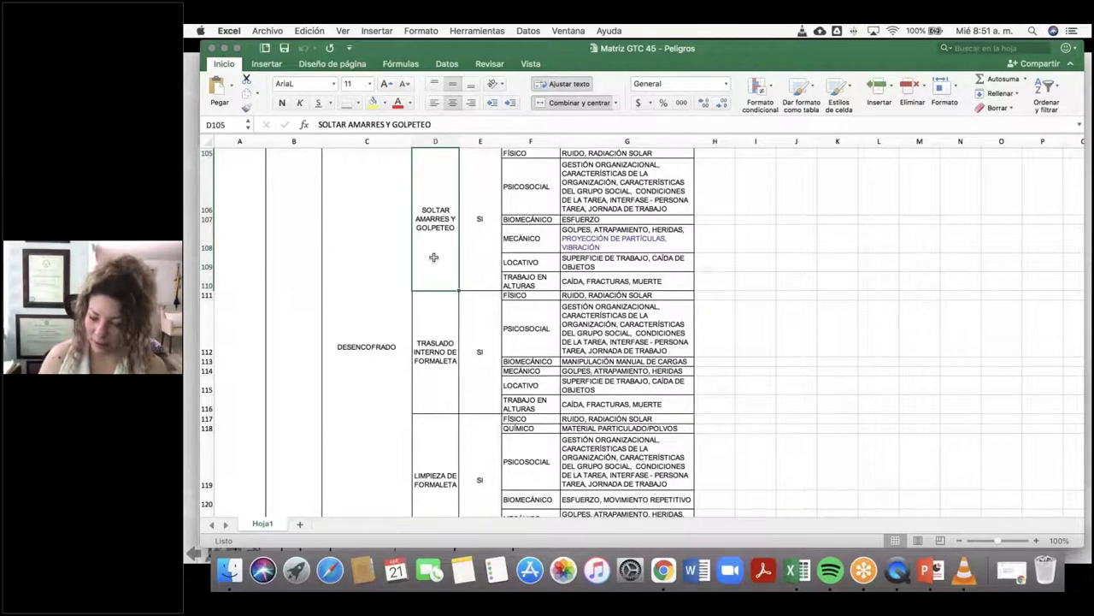
{"action": "key", "text": "Down"}
{"action": "key", "text": "Down"}
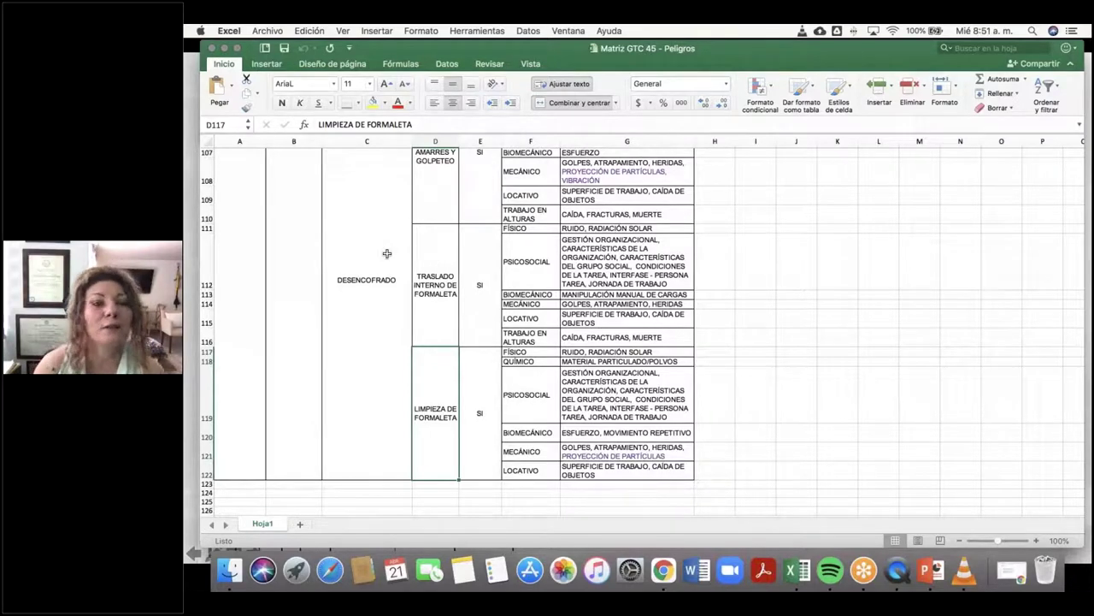
- Return to the start of the matrix and revisit the ARMADO DE VIGAS Y COLUMNAS activity and the ESTRUCTURA process
{"action": "scroll", "coordinate": [386, 254], "scroll_direction": "up", "scroll_amount": 20}
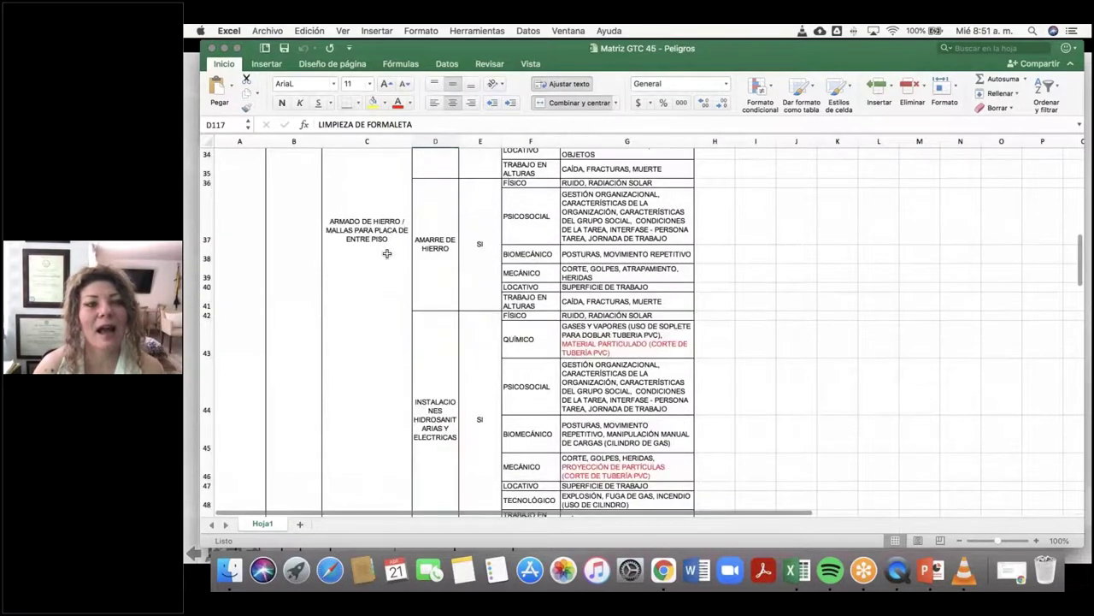
{"action": "scroll", "coordinate": [216, 239], "scroll_direction": "up", "scroll_amount": 1}
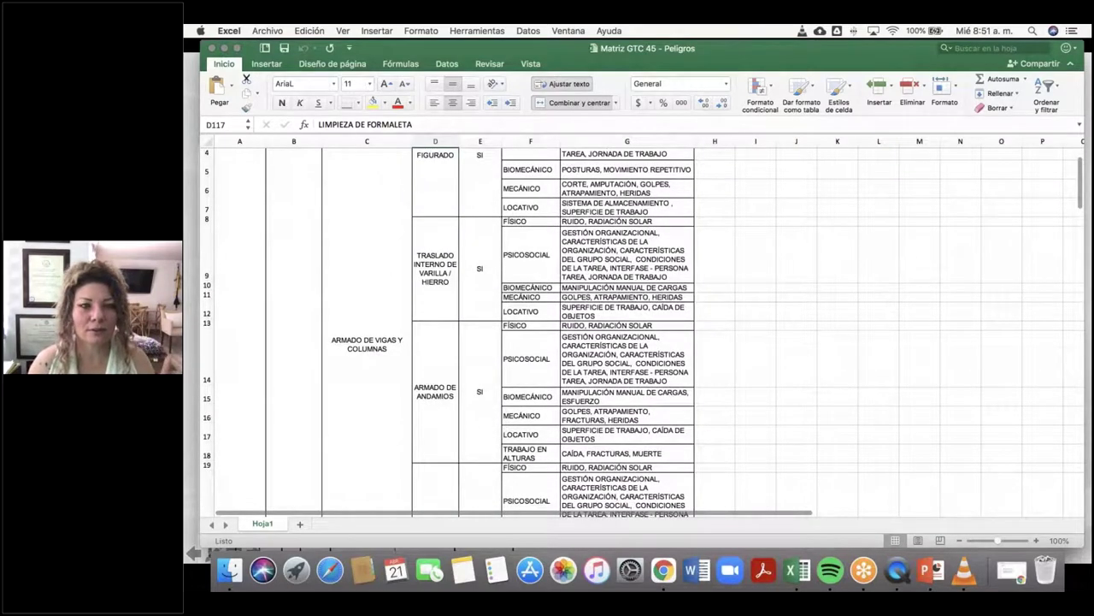
{"action": "left_click", "coordinate": [293, 236]}
{"action": "left_click", "coordinate": [371, 234]}
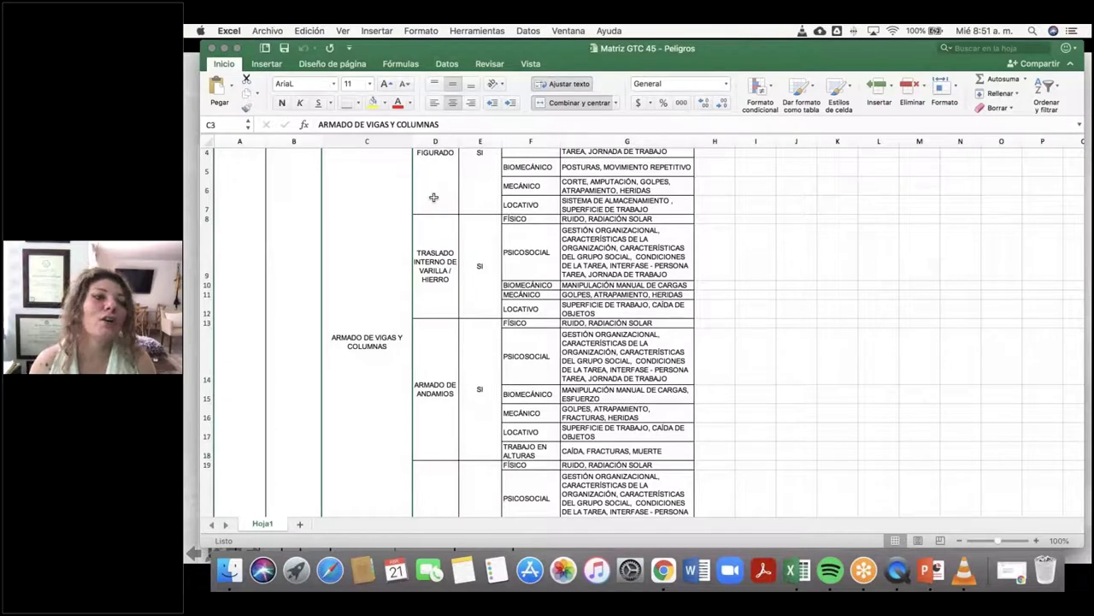
{"action": "left_click", "coordinate": [234, 250]}
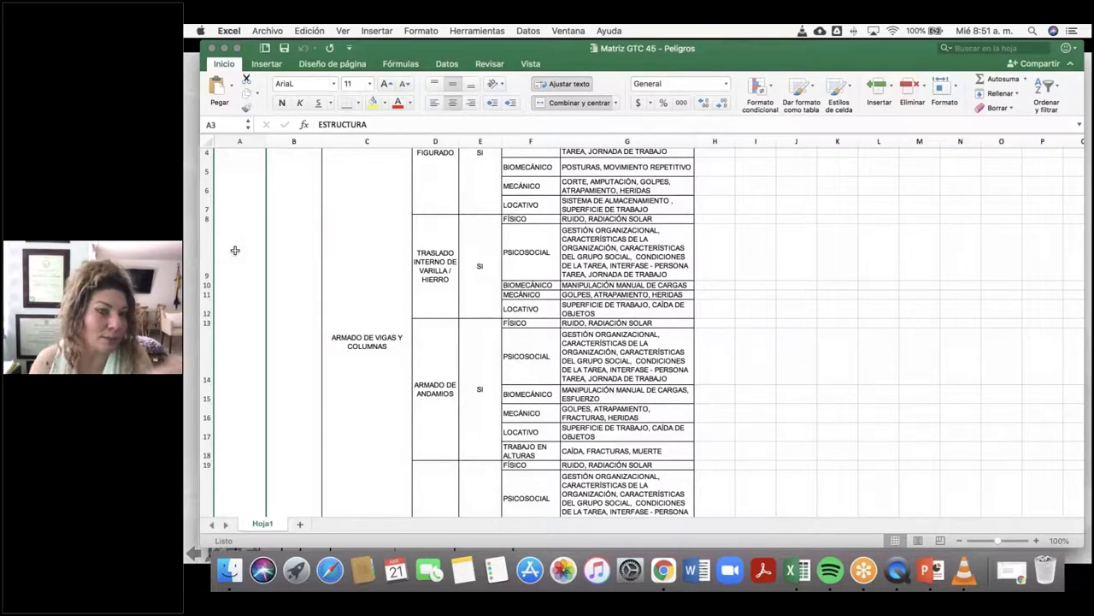
- Go through the ESTRUCTURA process to the end of the matrix and select the TRASLADO INTERNO DE FORMALETA task under DESENCOFRADO
{"action": "scroll", "coordinate": [476, 345], "scroll_direction": "down", "scroll_amount": 5}
{"action": "scroll", "coordinate": [475, 346], "scroll_direction": "down", "scroll_amount": 10}
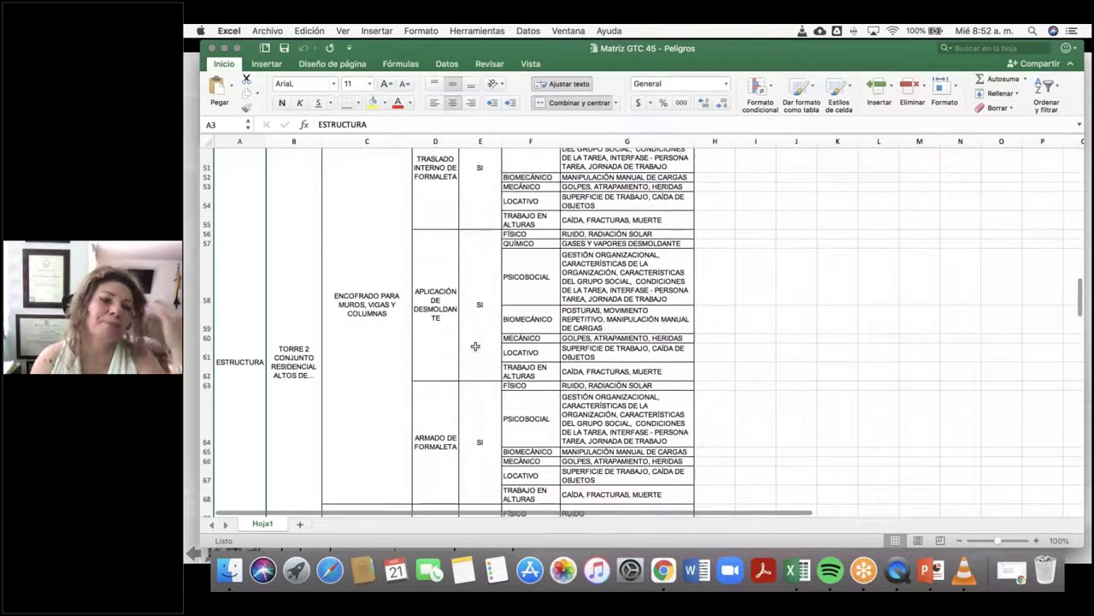
{"action": "scroll", "coordinate": [475, 345], "scroll_direction": "down", "scroll_amount": 1}
{"action": "scroll", "coordinate": [446, 419], "scroll_direction": "down", "scroll_amount": 10}
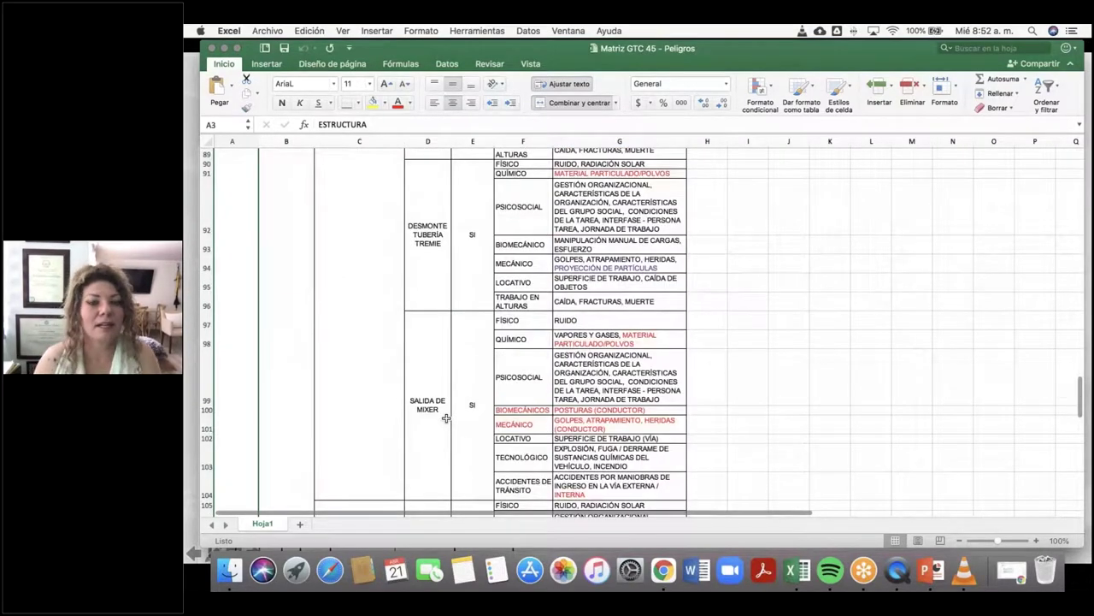
{"action": "scroll", "coordinate": [446, 419], "scroll_direction": "down", "scroll_amount": 8}
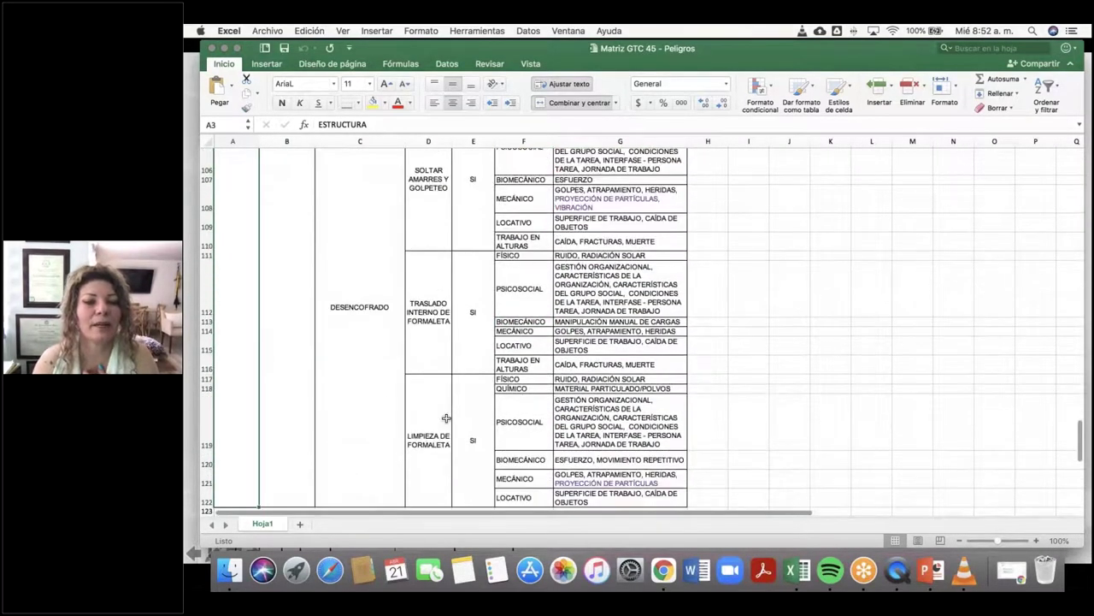
{"action": "scroll", "coordinate": [445, 418], "scroll_direction": "down", "scroll_amount": 5}
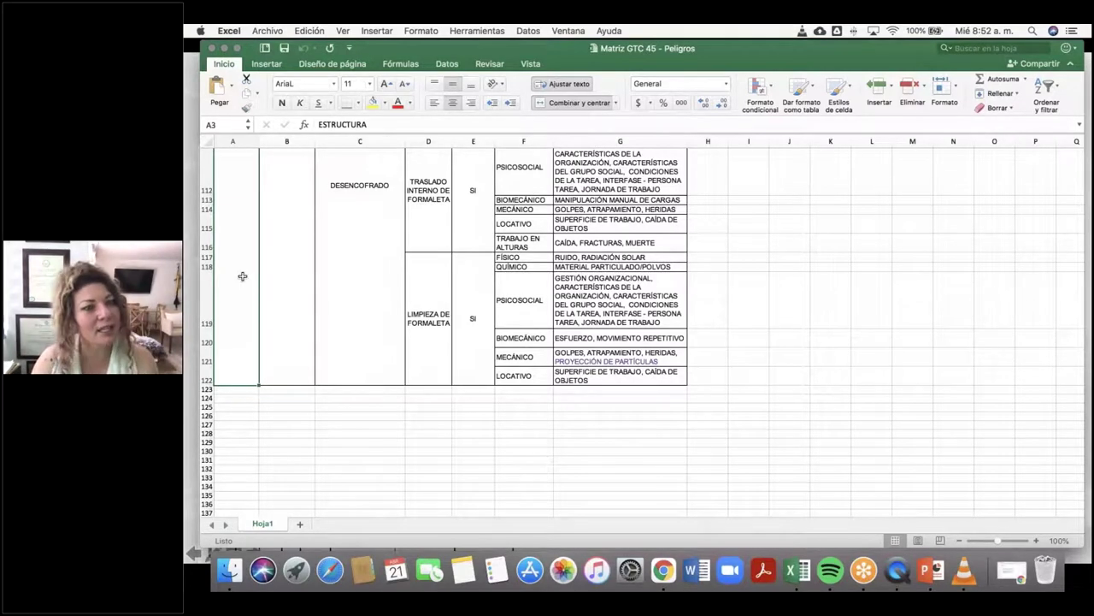
{"action": "left_click", "coordinate": [425, 233]}
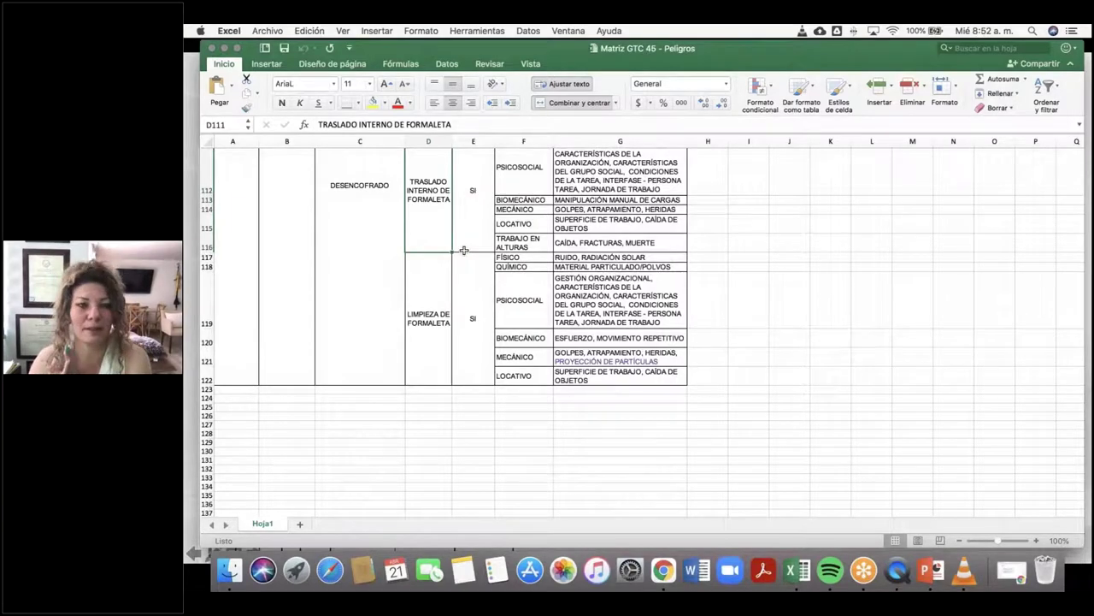
- Find the INSTALACIONES HIDROSANITARIAS Y ELECTRICAS task in D42 and examine its QUÍMICO hazard and description in row 43
{"action": "scroll", "coordinate": [464, 249], "scroll_direction": "up", "scroll_amount": 3}
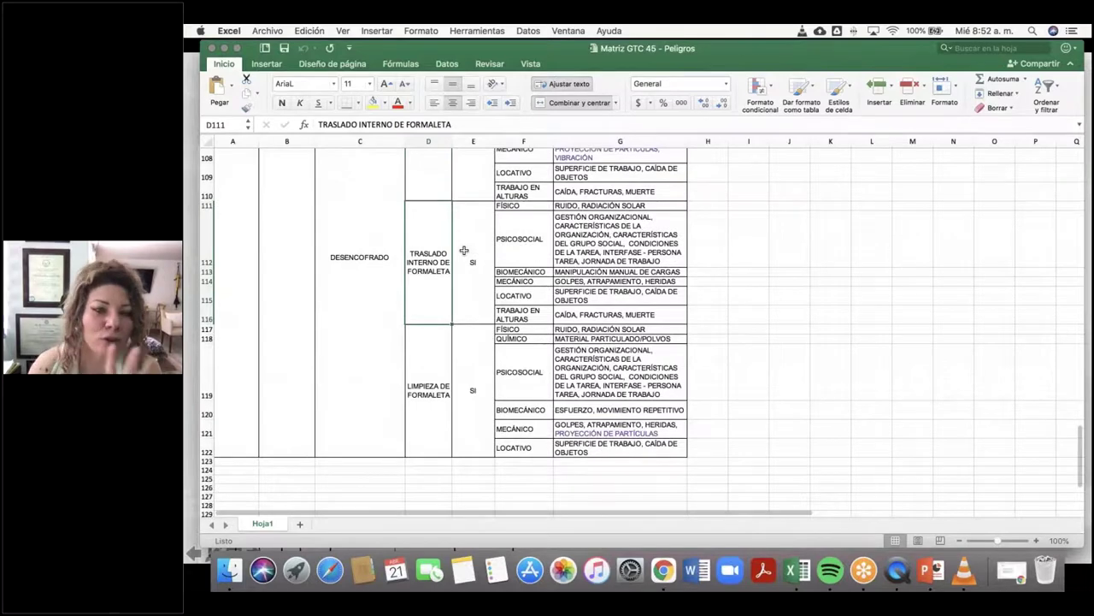
{"action": "scroll", "coordinate": [464, 250], "scroll_direction": "up", "scroll_amount": 20}
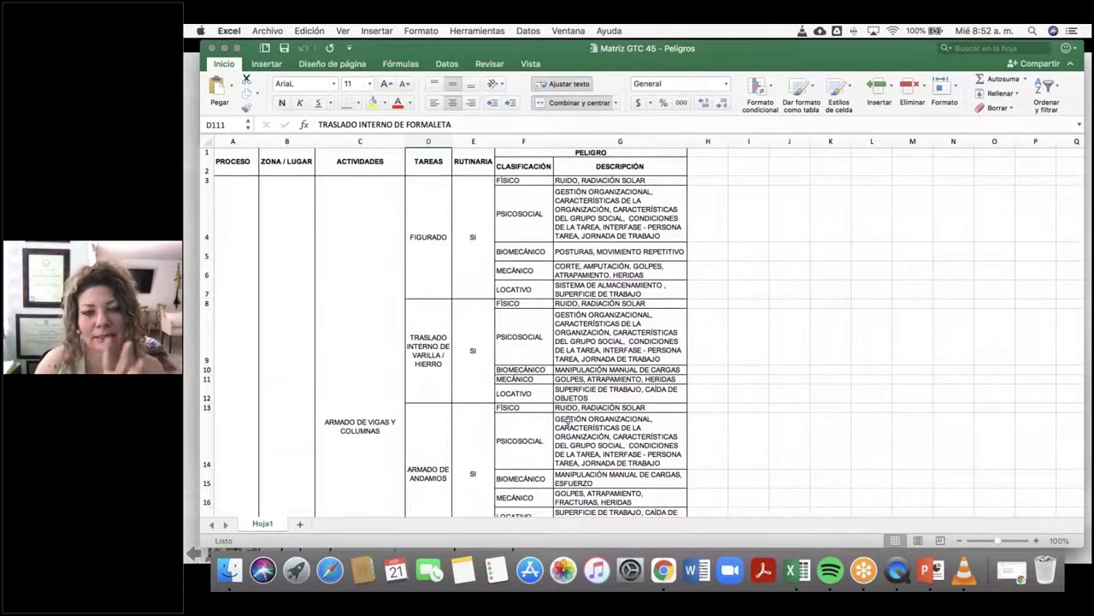
{"action": "scroll", "coordinate": [568, 420], "scroll_direction": "down", "scroll_amount": 20}
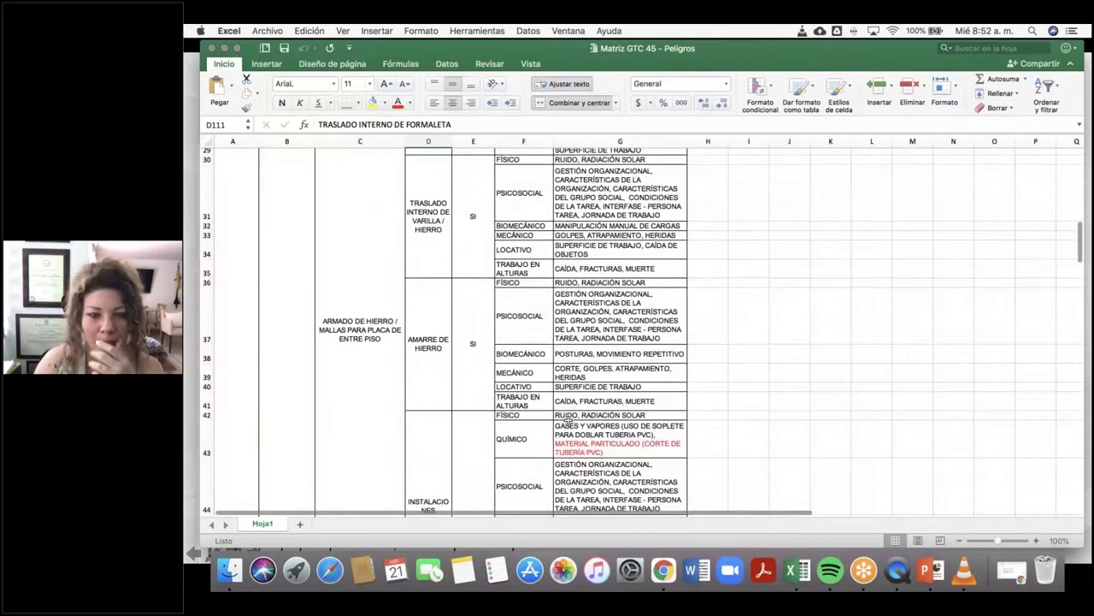
{"action": "scroll", "coordinate": [567, 420], "scroll_direction": "down", "scroll_amount": 2}
{"action": "left_click", "coordinate": [428, 402]}
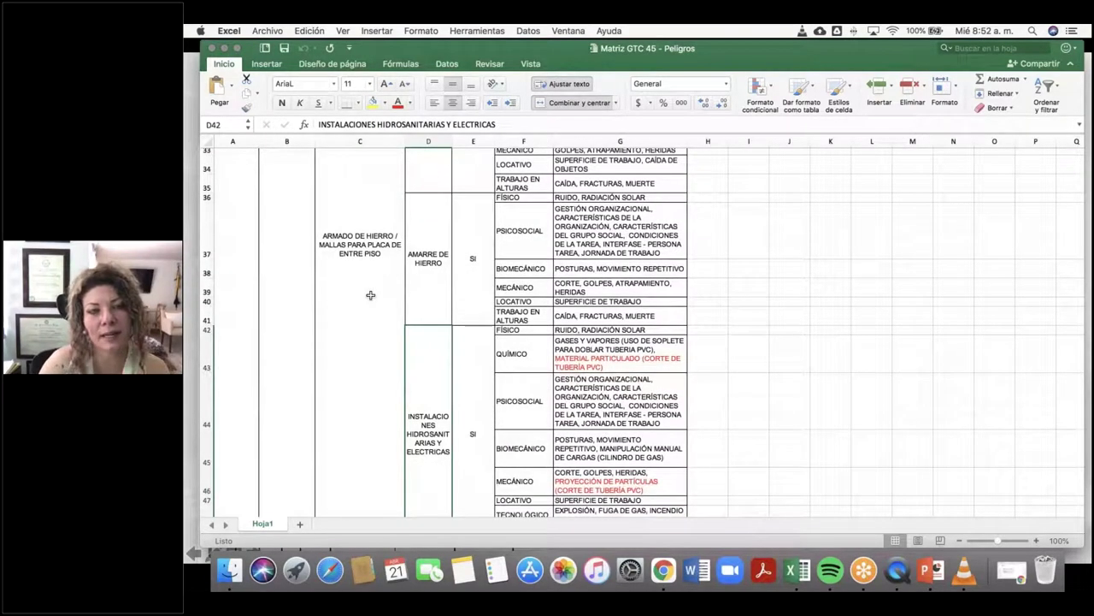
{"action": "left_click", "coordinate": [599, 360]}
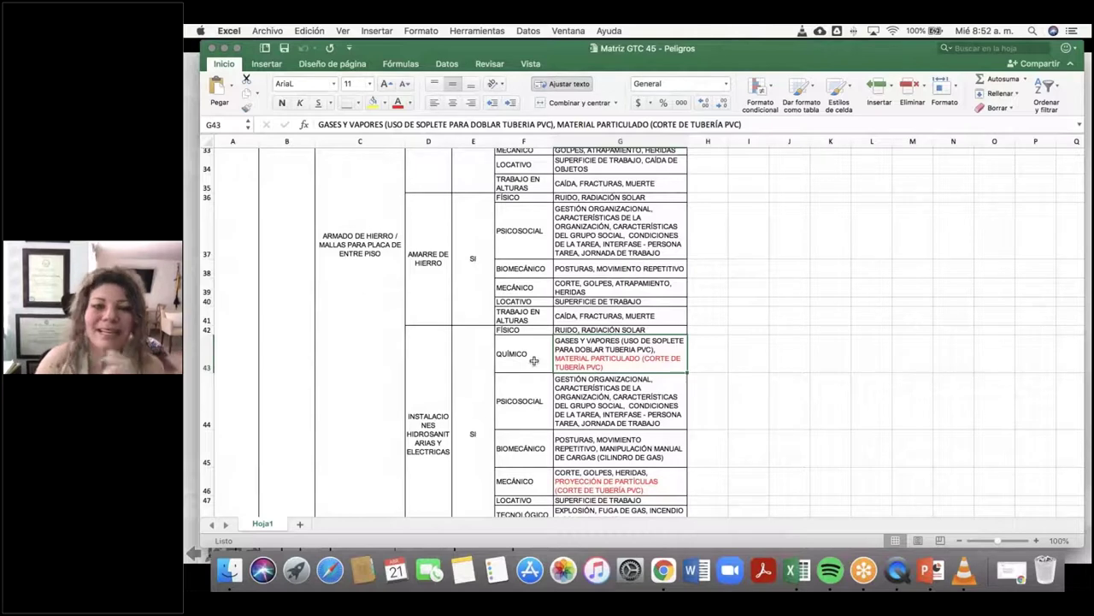
{"action": "left_click", "coordinate": [534, 361]}
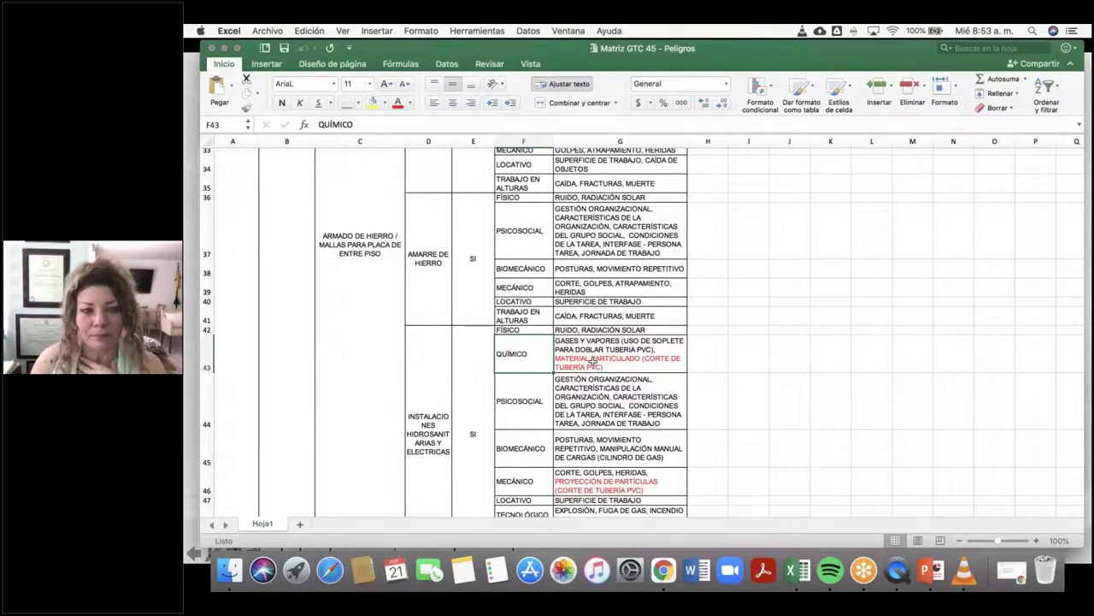
- Enlarge the sheet to 133% and examine the red-marked PVC pipe cutting hazards in G43 and G46
{"action": "scroll", "coordinate": [611, 363], "scroll_direction": "down", "scroll_amount": 1}
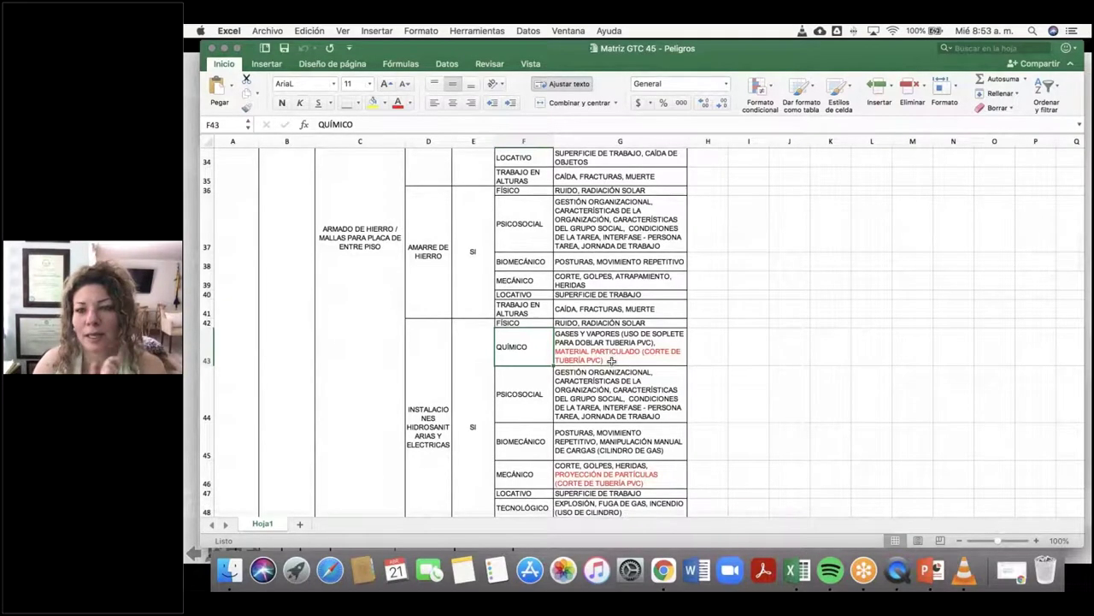
{"action": "scroll", "coordinate": [610, 360], "scroll_direction": "down", "scroll_amount": 1}
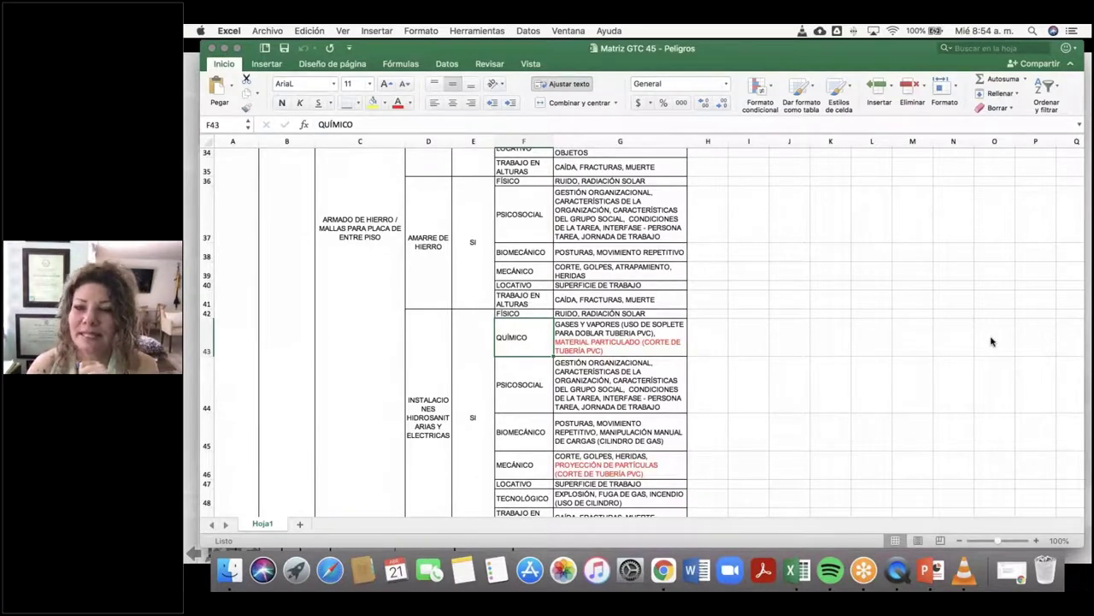
{"action": "left_click", "coordinate": [702, 278]}
{"action": "scroll", "coordinate": [884, 293], "scroll_direction": "up", "scroll_amount": 3}
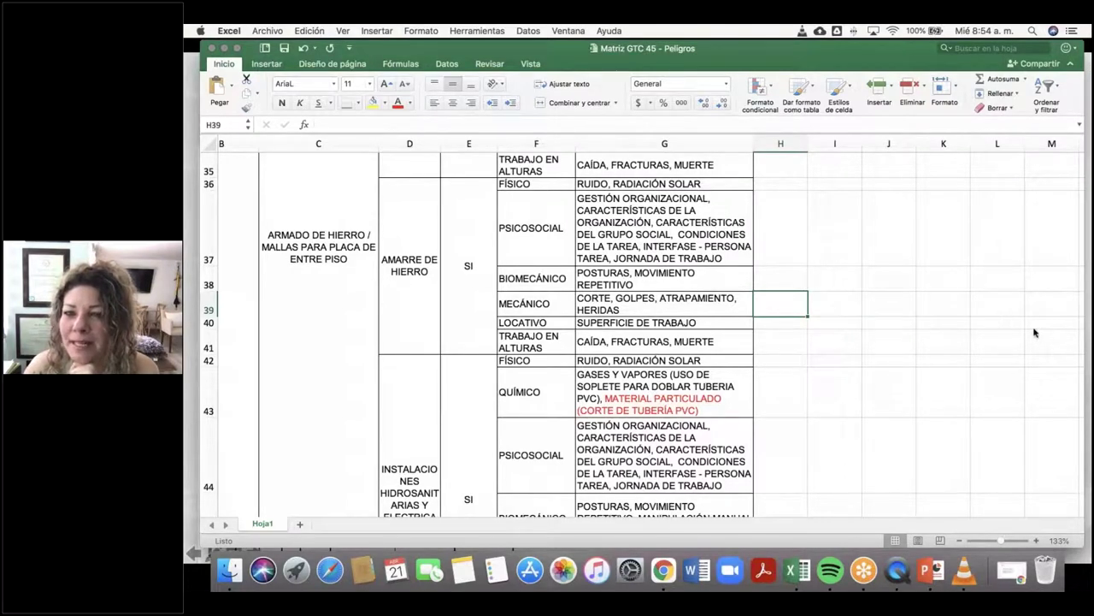
{"action": "left_click", "coordinate": [648, 387]}
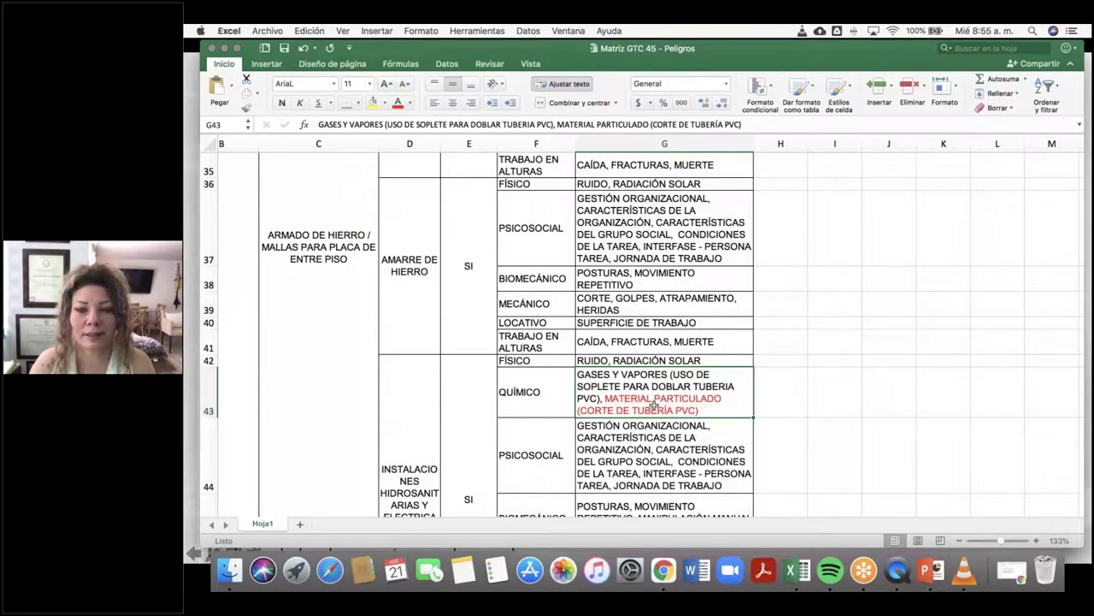
{"action": "scroll", "coordinate": [655, 405], "scroll_direction": "down", "scroll_amount": 5}
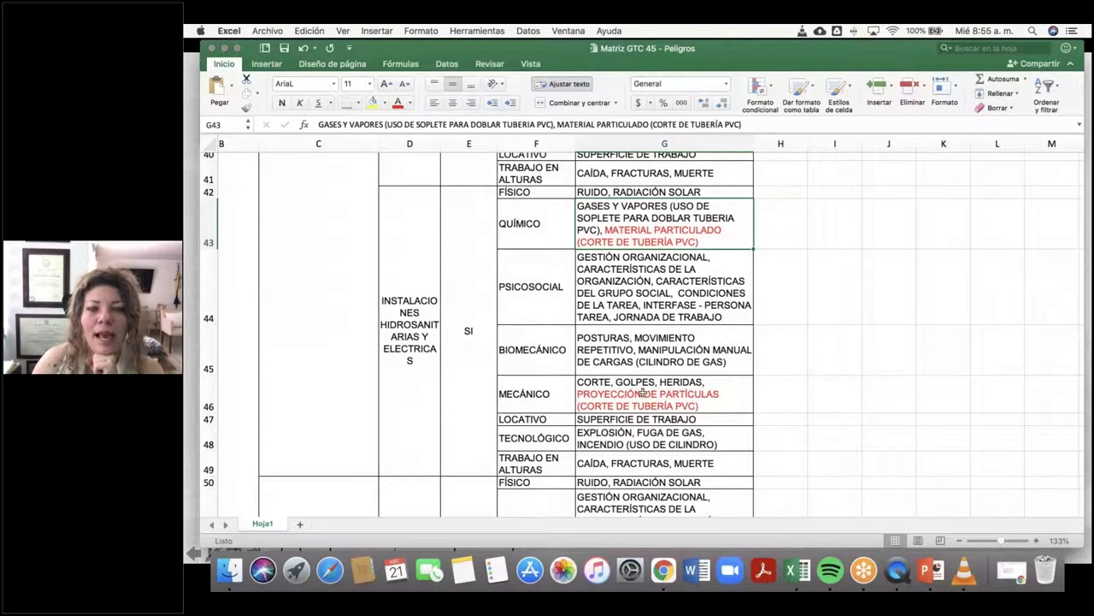
{"action": "left_click", "coordinate": [643, 392]}
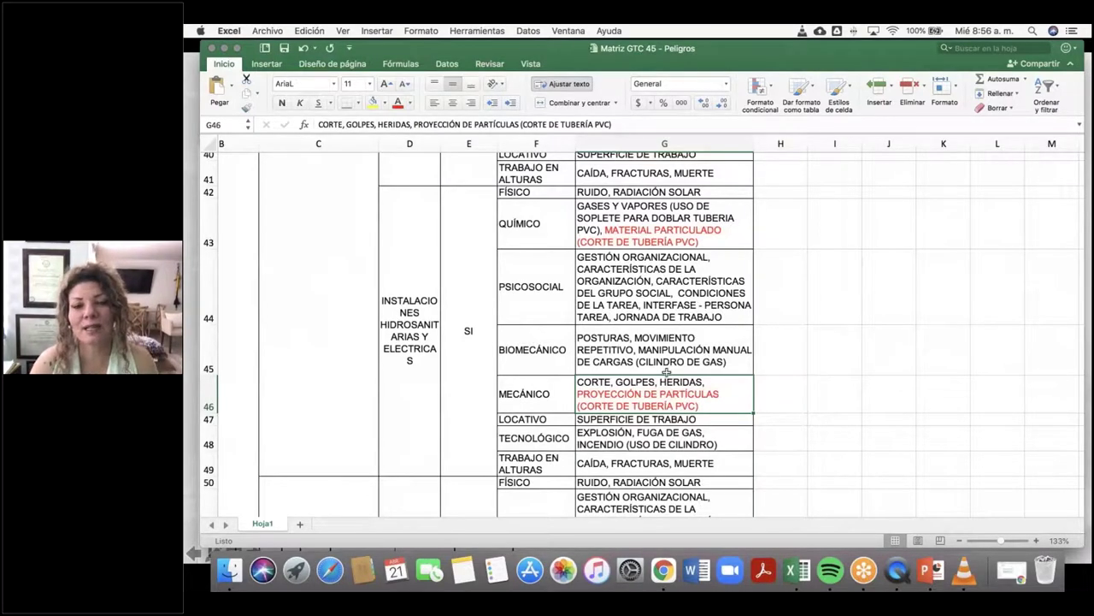
- Go to the VACIADO DE CONCRETO task and examine the MECÁNICO hazard description in G87
{"action": "scroll", "coordinate": [666, 371], "scroll_direction": "down", "scroll_amount": 10}
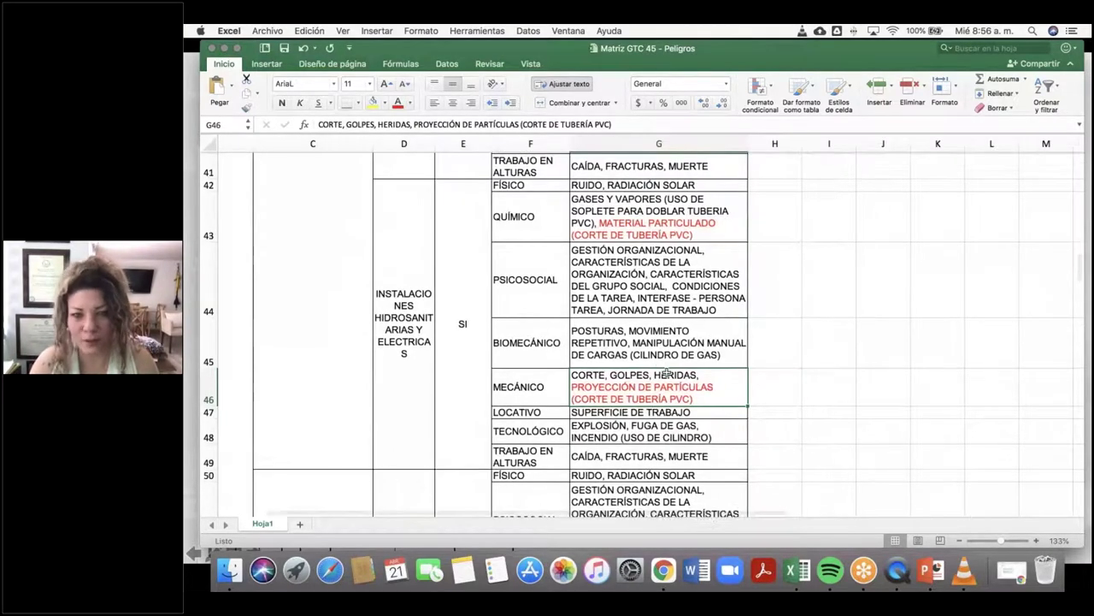
{"action": "scroll", "coordinate": [666, 372], "scroll_direction": "down", "scroll_amount": 4}
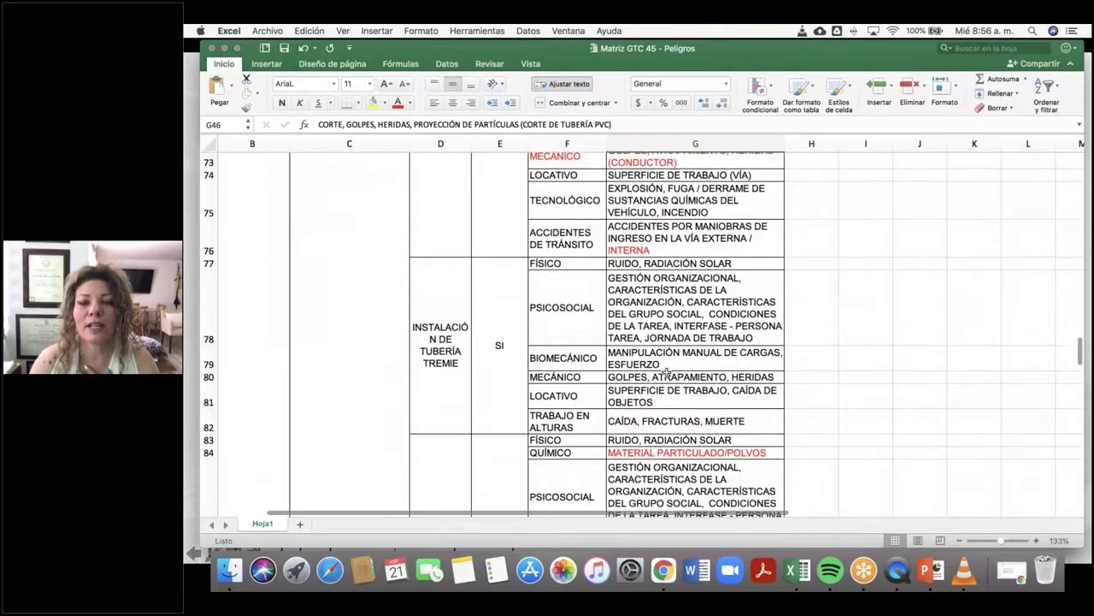
{"action": "scroll", "coordinate": [666, 372], "scroll_direction": "down", "scroll_amount": 6}
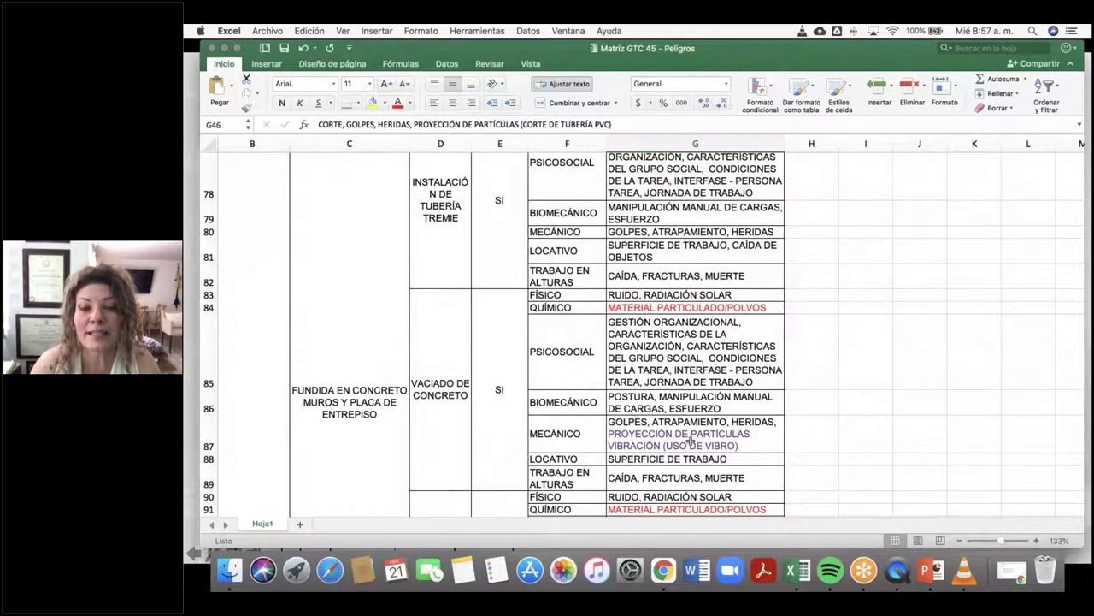
{"action": "left_click", "coordinate": [702, 441]}
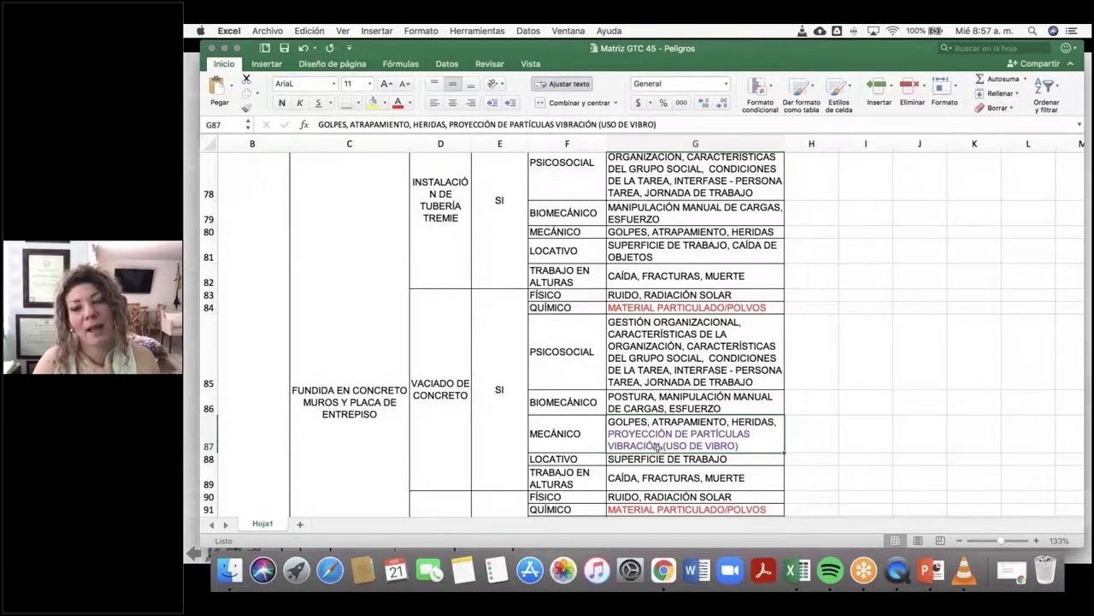
- Look over the colour-marked hazards of the SALIDA DE MIXER task and the DESENCOFRADO activity
{"action": "scroll", "coordinate": [657, 447], "scroll_direction": "down", "scroll_amount": 1}
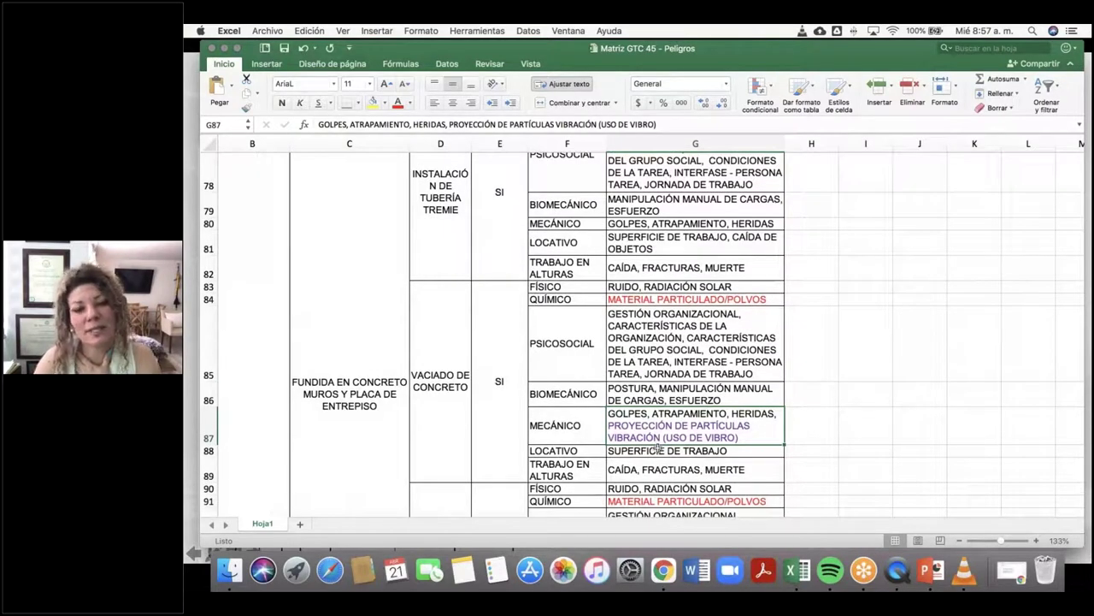
{"action": "scroll", "coordinate": [657, 448], "scroll_direction": "down", "scroll_amount": 5}
{"action": "scroll", "coordinate": [657, 447], "scroll_direction": "down", "scroll_amount": 20}
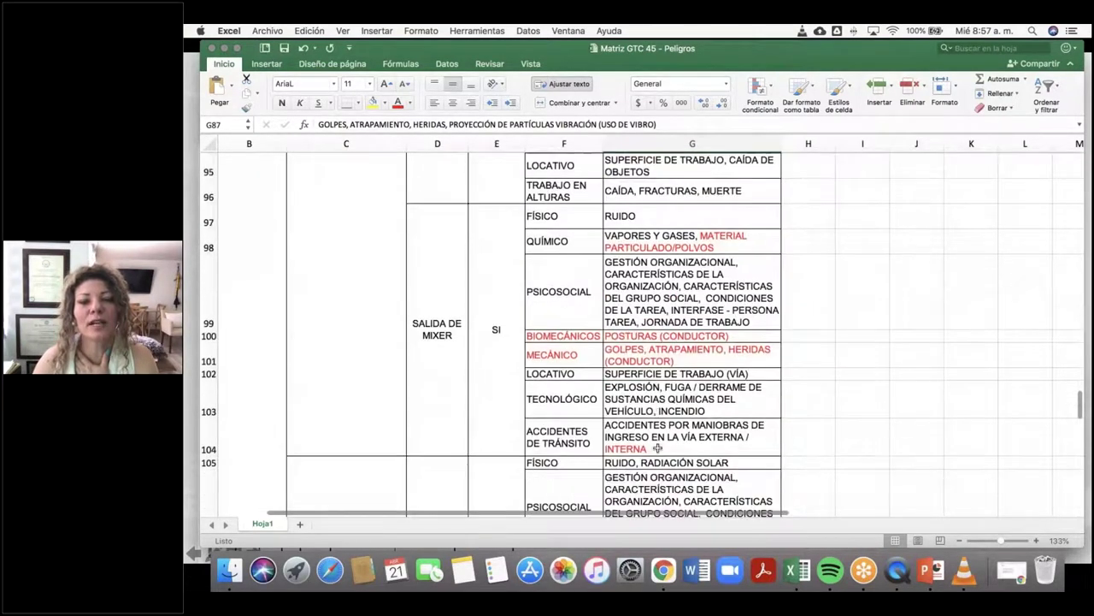
{"action": "scroll", "coordinate": [657, 447], "scroll_direction": "down", "scroll_amount": 8}
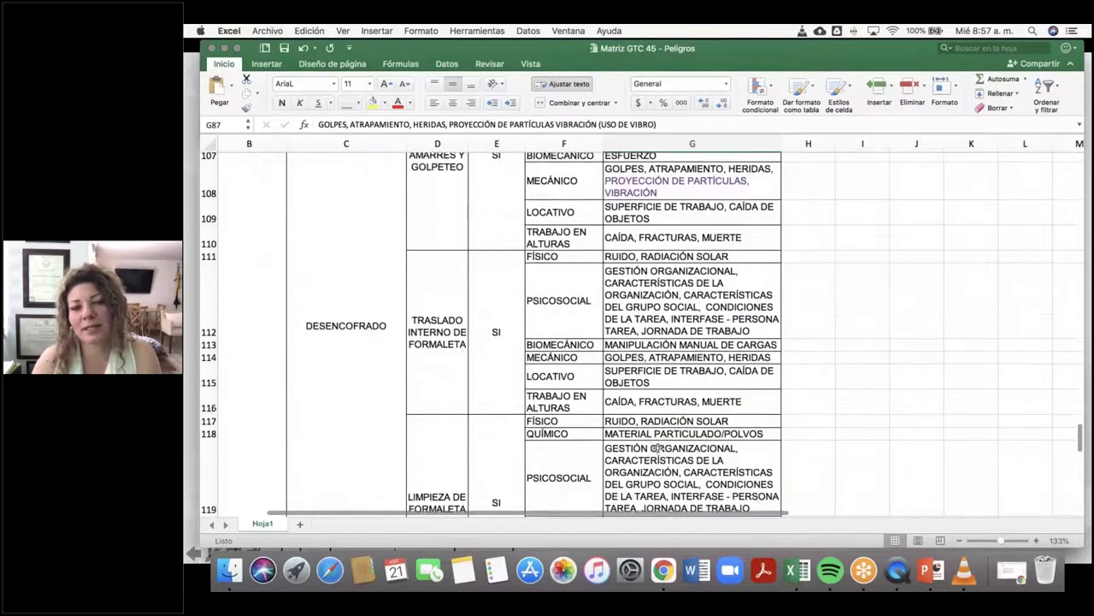
- Switch back to the slide presentation and advance from the ESTUDIO DE CASO slide to the EVALUÉMONOS Sondeo slide
{"action": "scroll", "coordinate": [657, 447], "scroll_direction": "up", "scroll_amount": 10}
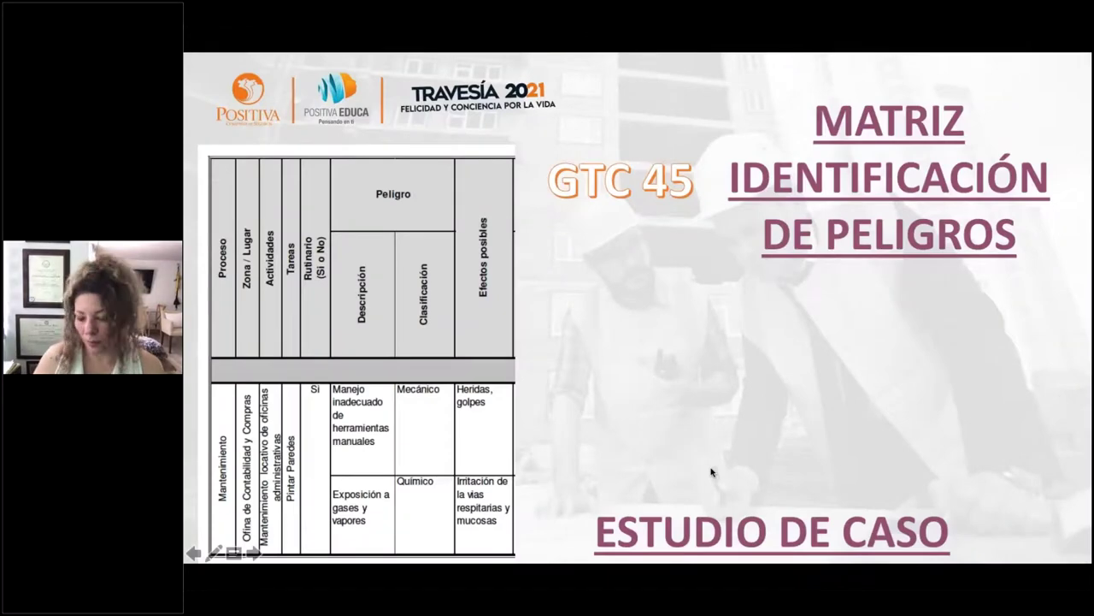
{"action": "left_click", "coordinate": [711, 473]}
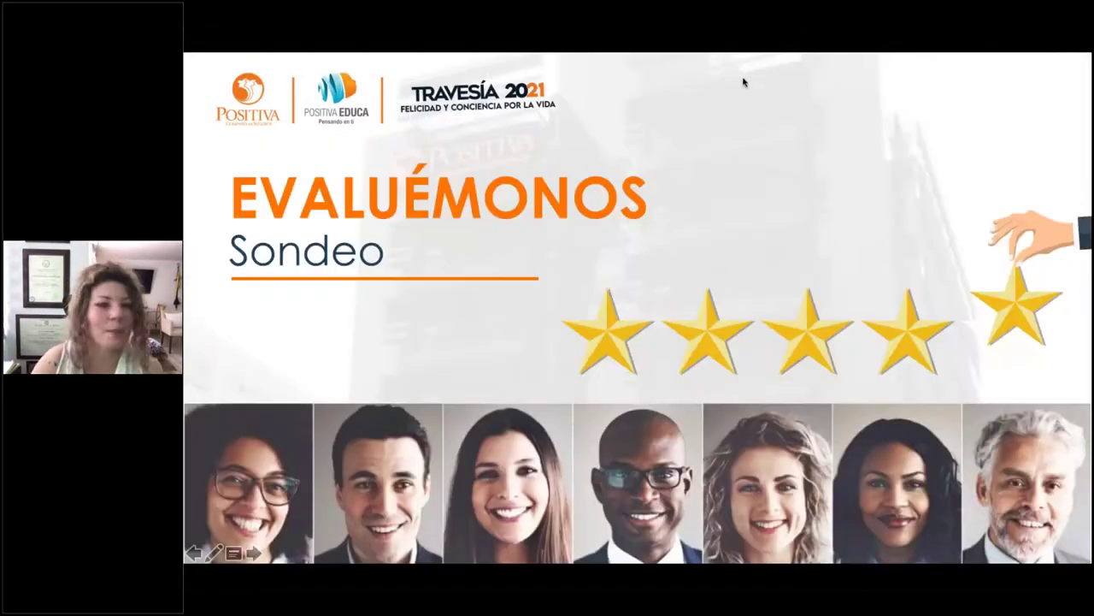